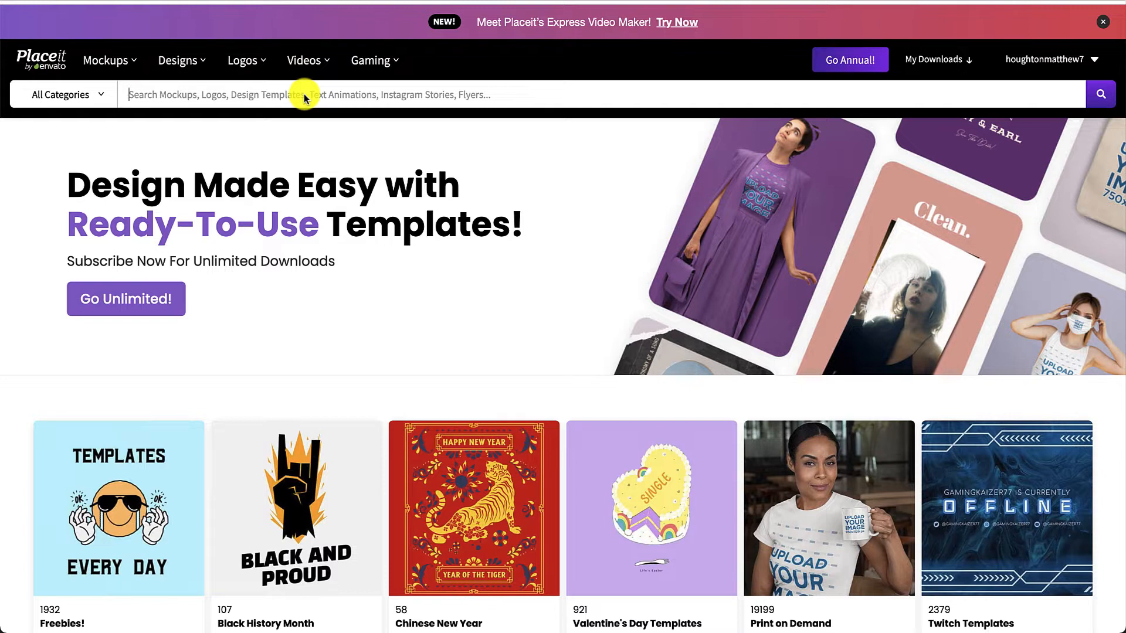
Search all template categories for "t shirt video mock up" using the suggested search phrase
left_click(305, 96)
type("t")
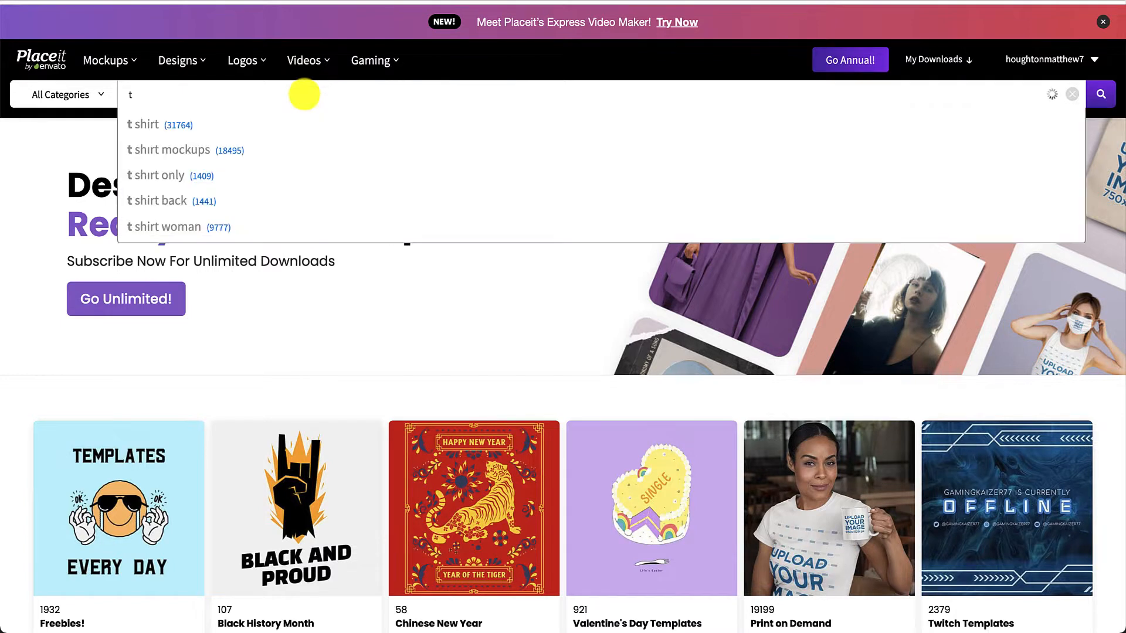
type(" shirt b")
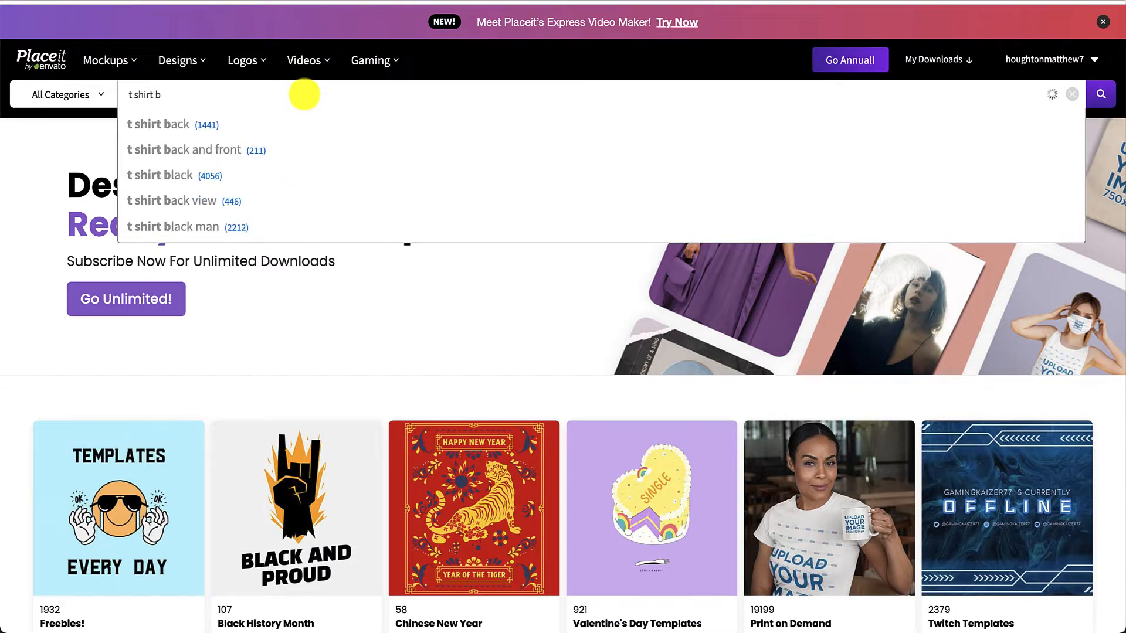
key("BackSpace")
type("video")
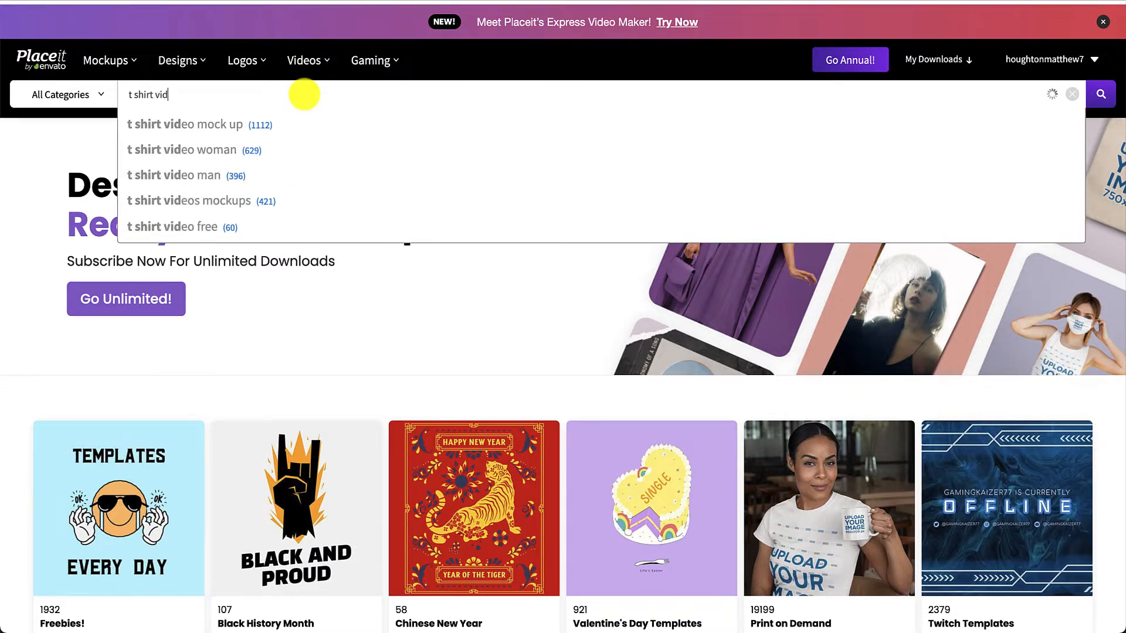
left_click(238, 122)
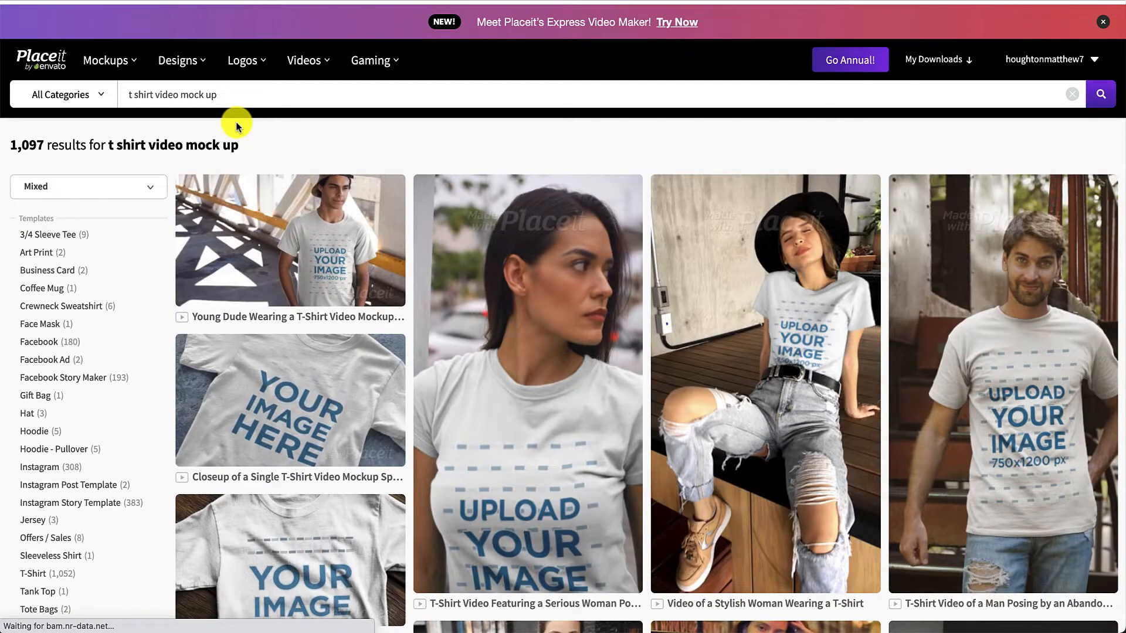
Browse the T-shirt video mockups and open the one featuring a serious woman posing on the street
scroll(516, 519, "down", 3)
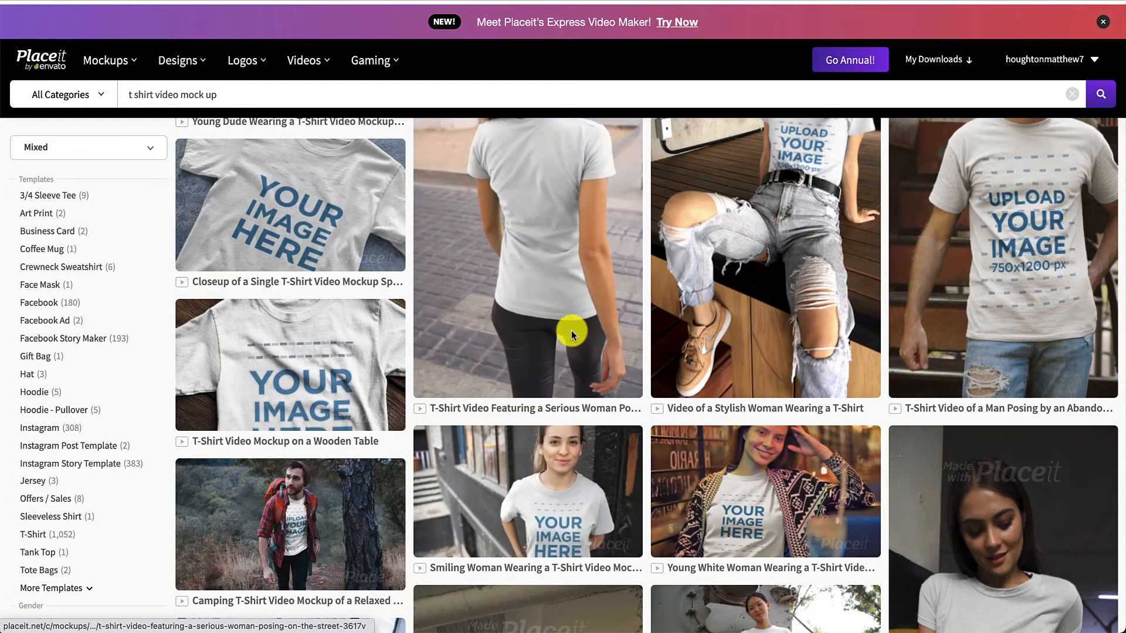
scroll(571, 330, "down", 2)
scroll(571, 330, "up", 2)
scroll(538, 319, "up", 2)
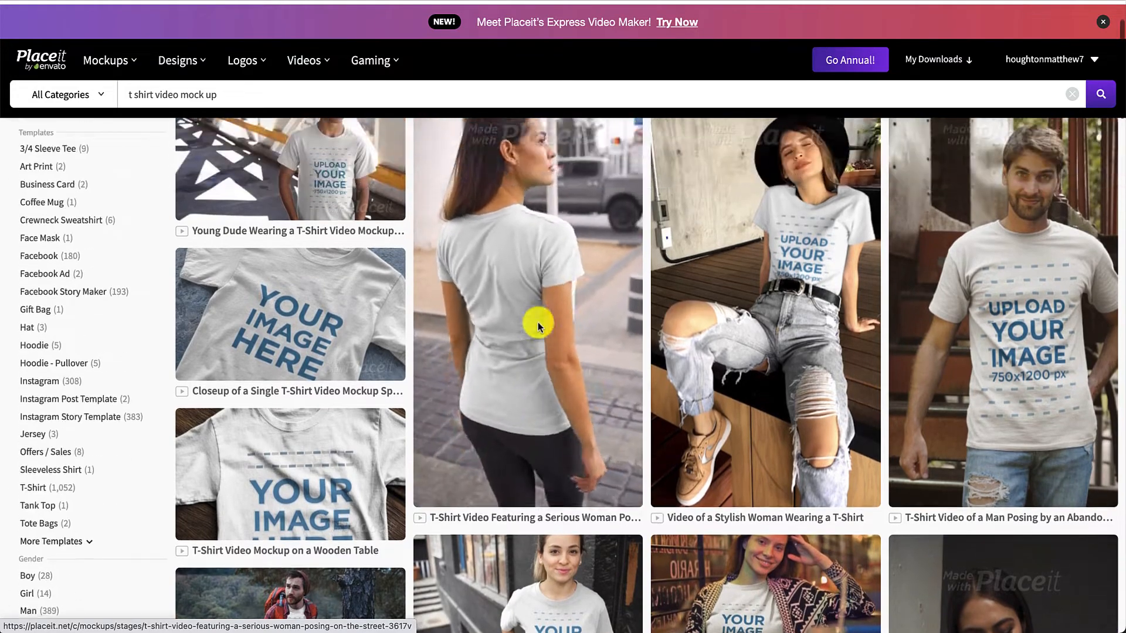
scroll(567, 404, "down", 4)
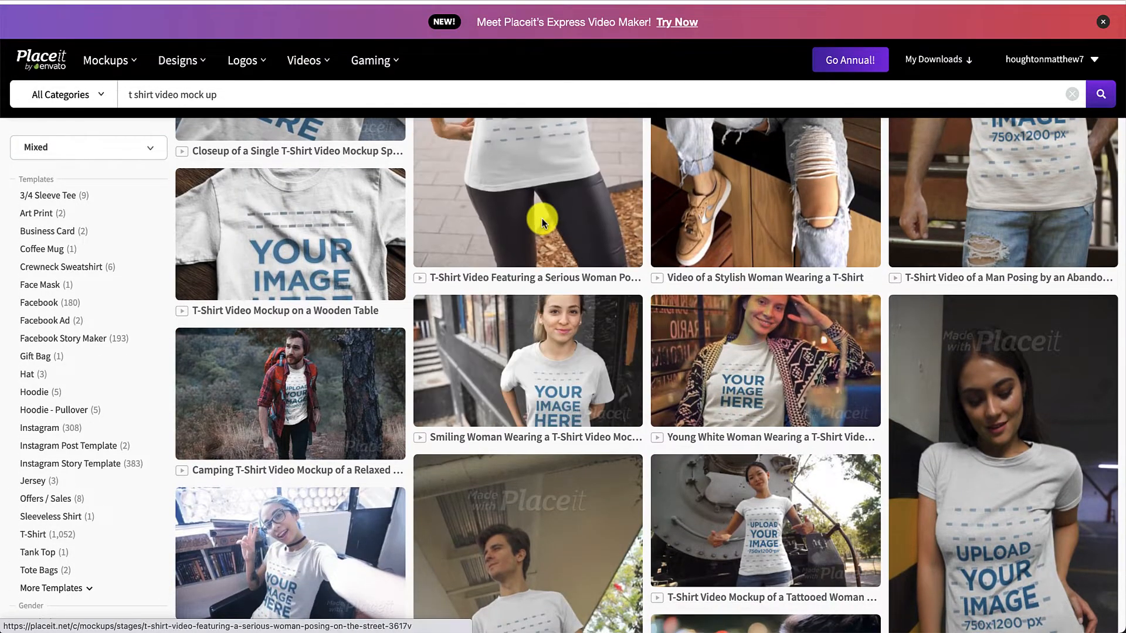
scroll(542, 218, "up", 4)
scroll(492, 231, "down", 4)
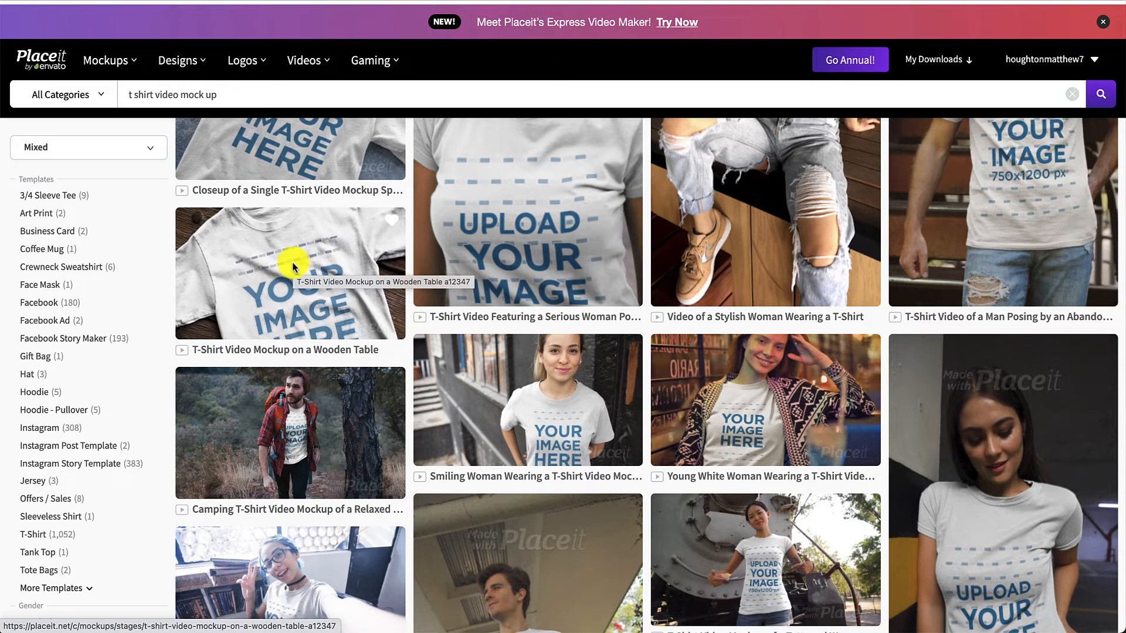
scroll(561, 428, "down", 2)
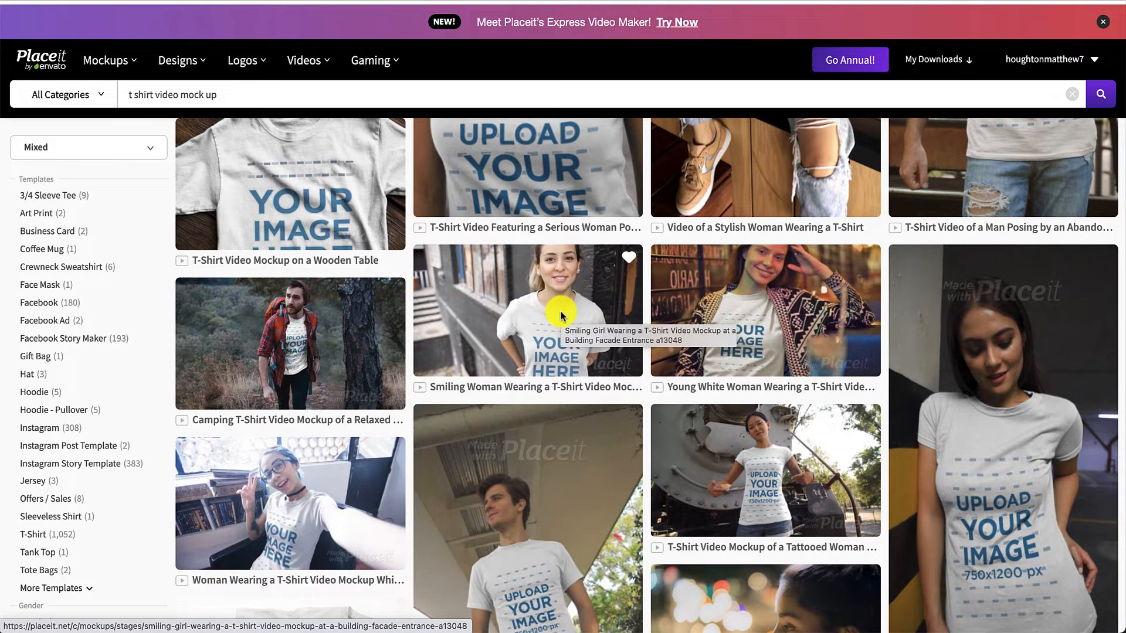
scroll(560, 316, "up", 8)
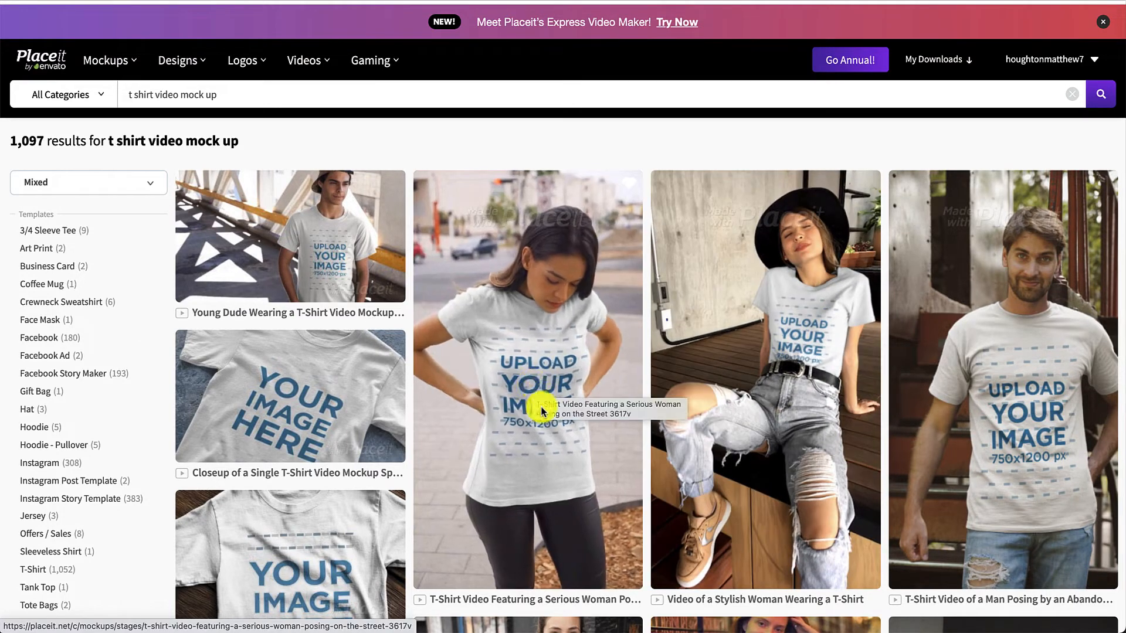
left_click(532, 388)
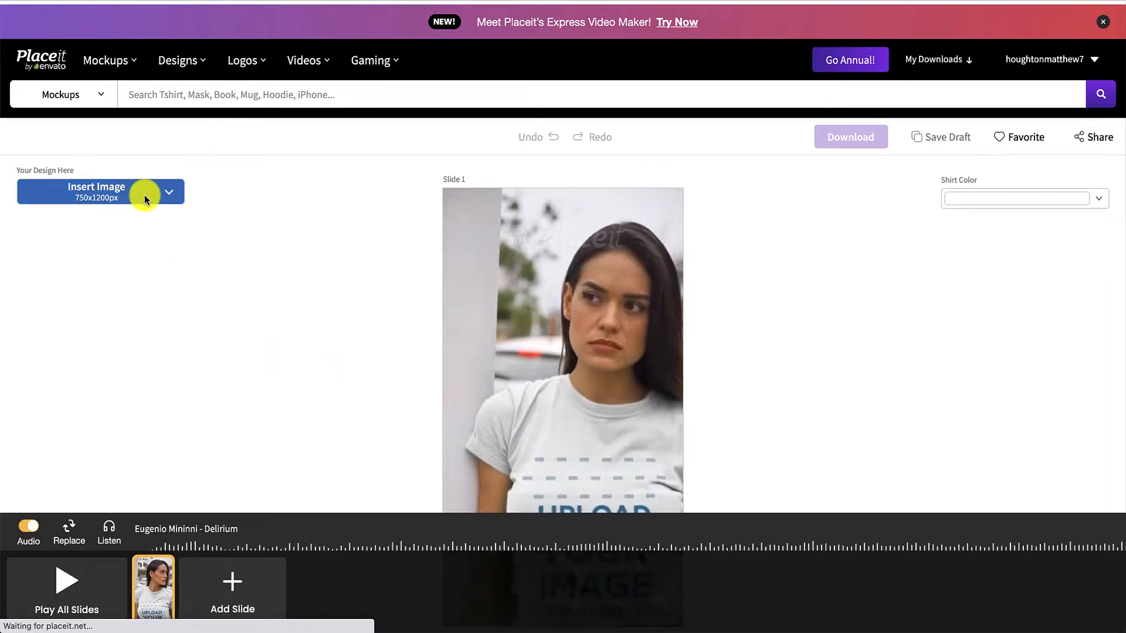
Insert the recently uploaded "Mental Health Matters" brain design on slide 1, positioned near the top of the crop area
left_click(145, 195)
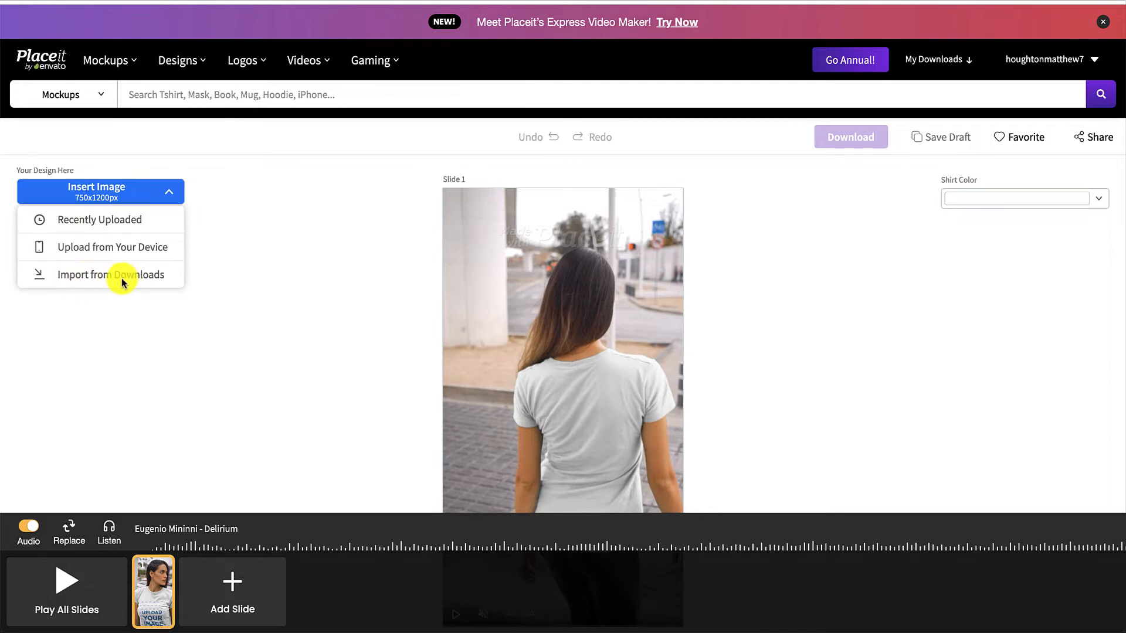
left_click(105, 223)
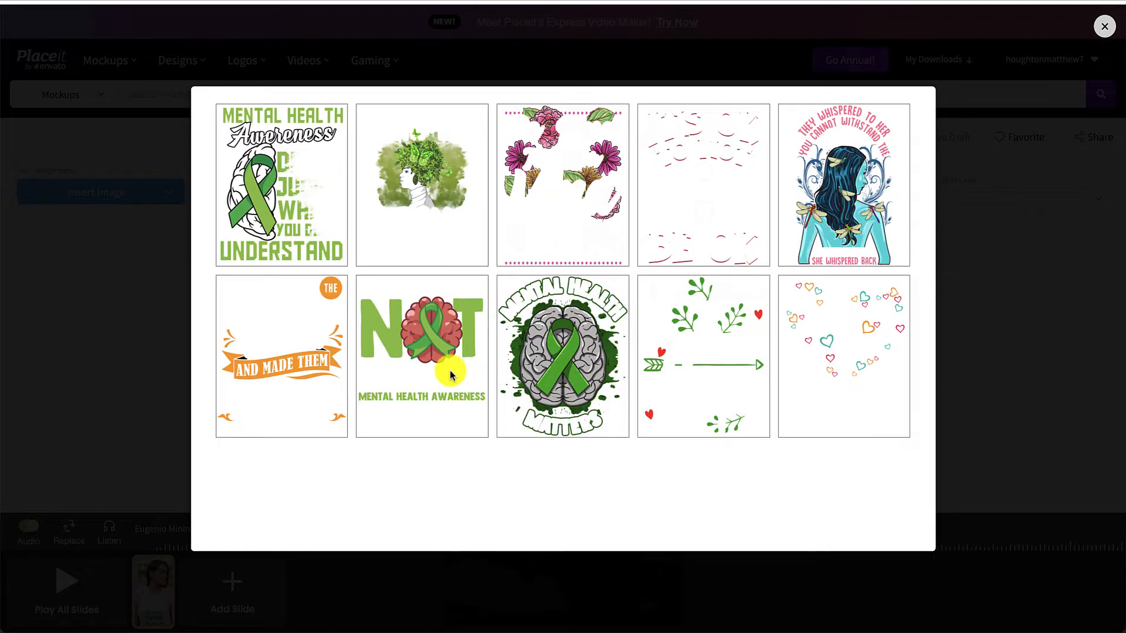
left_click(557, 365)
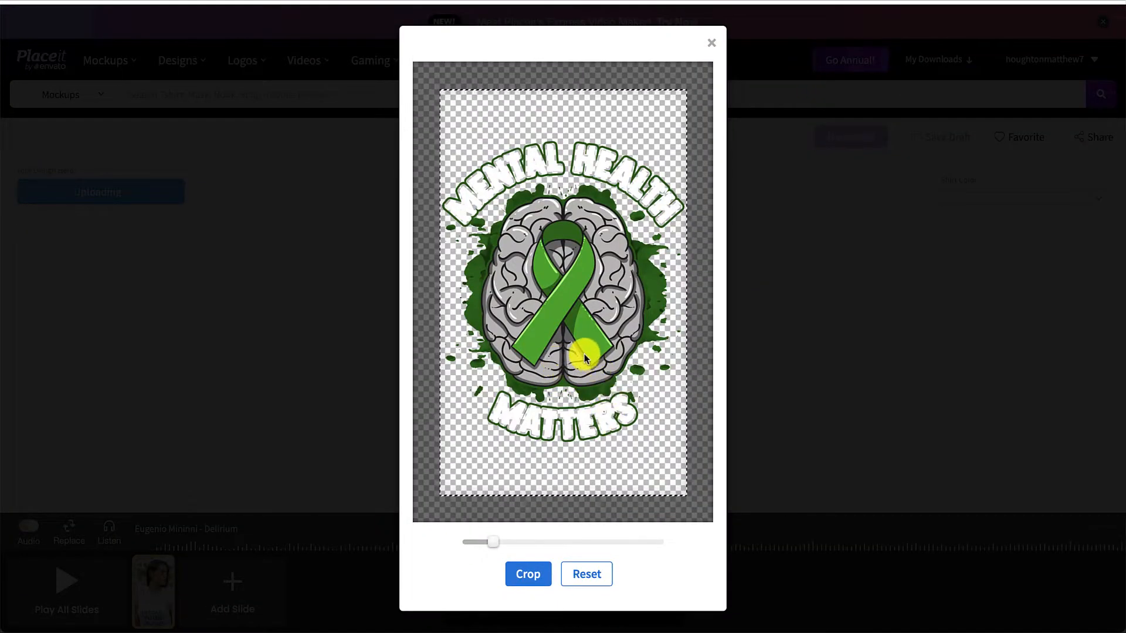
left_click_drag(584, 353, 584, 317)
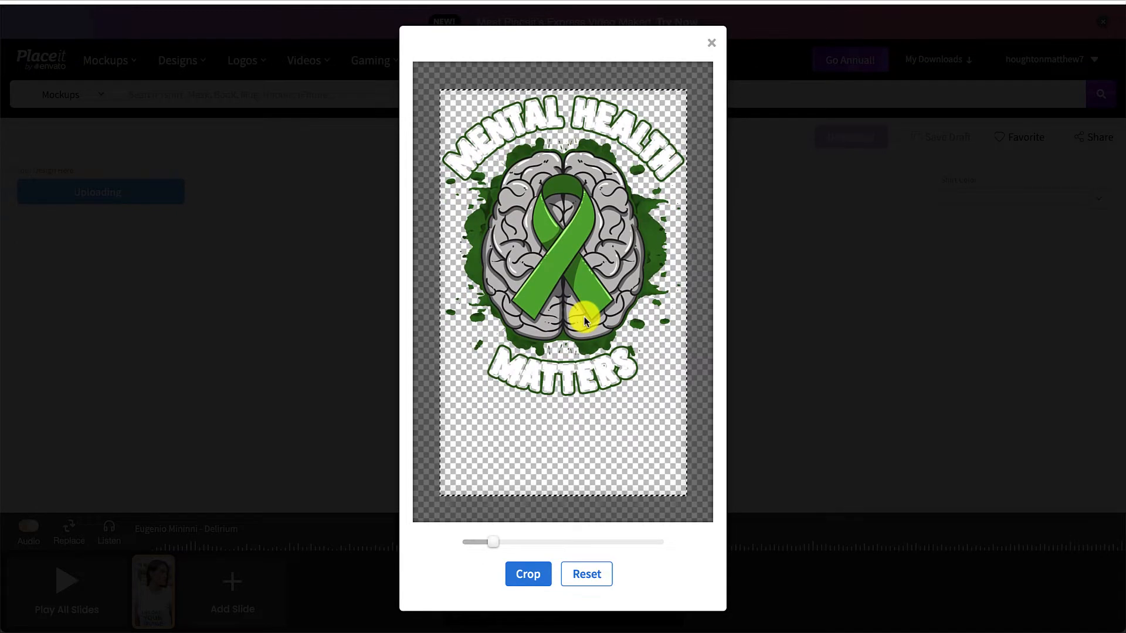
left_click(528, 574)
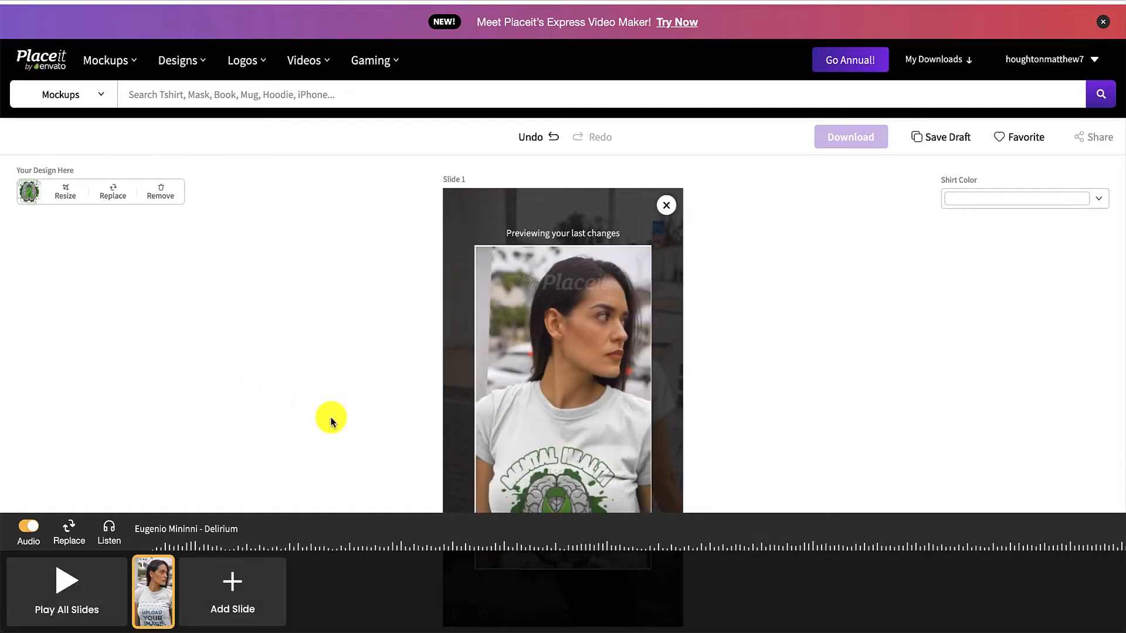
Set the shirt color on slide 1 to black and close the preview of the changes
scroll(467, 368, "down", 2)
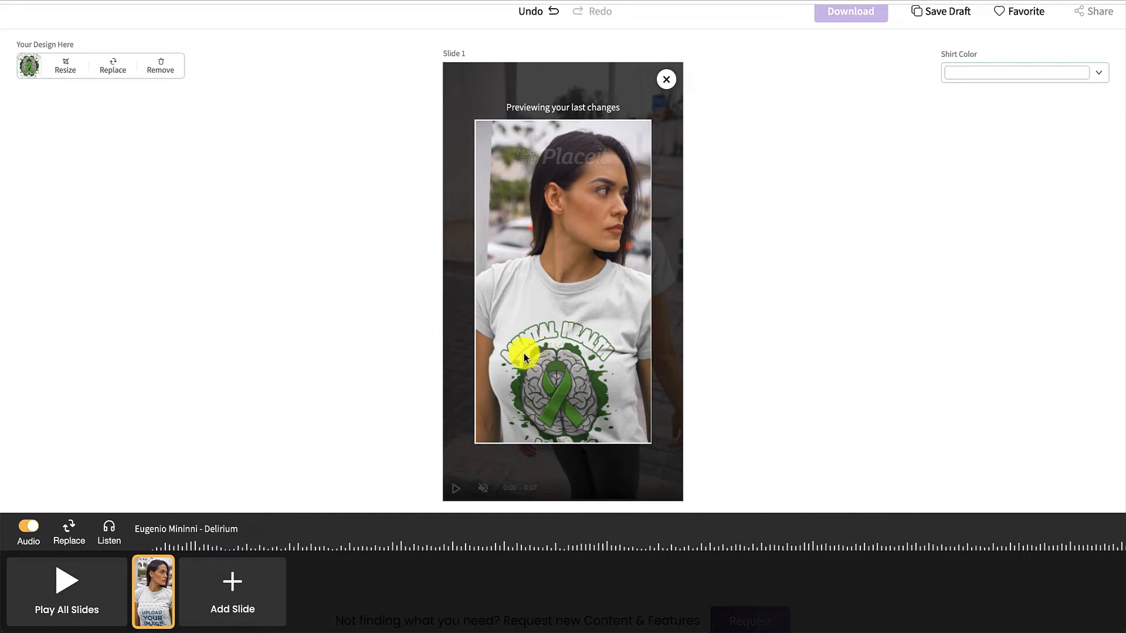
scroll(796, 301, "up", 2)
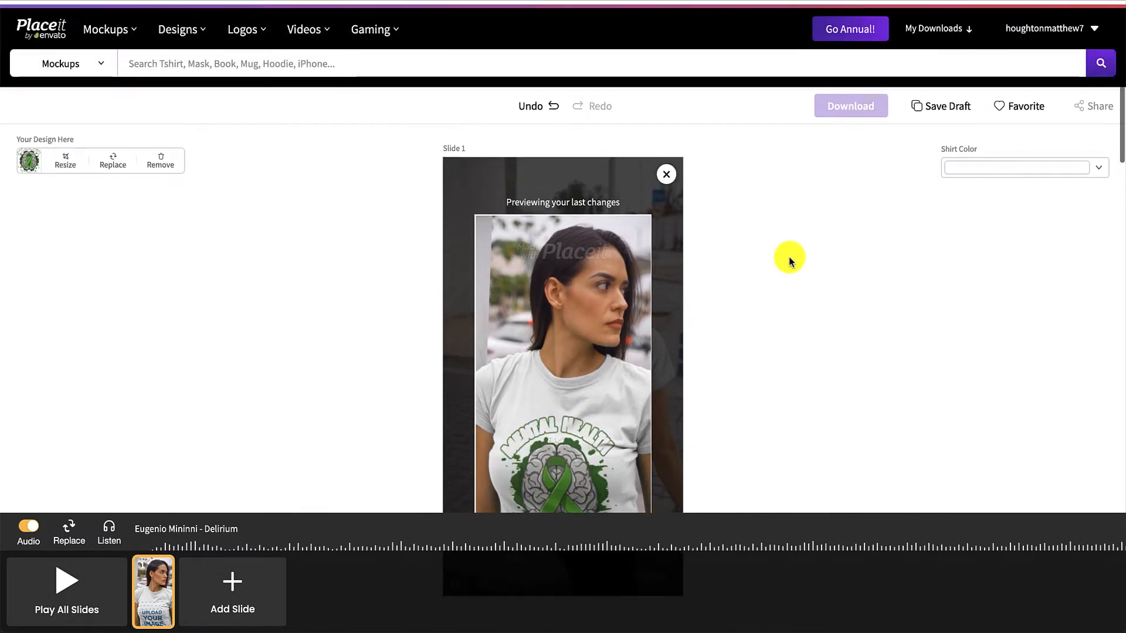
left_click(1096, 167)
left_click(905, 184)
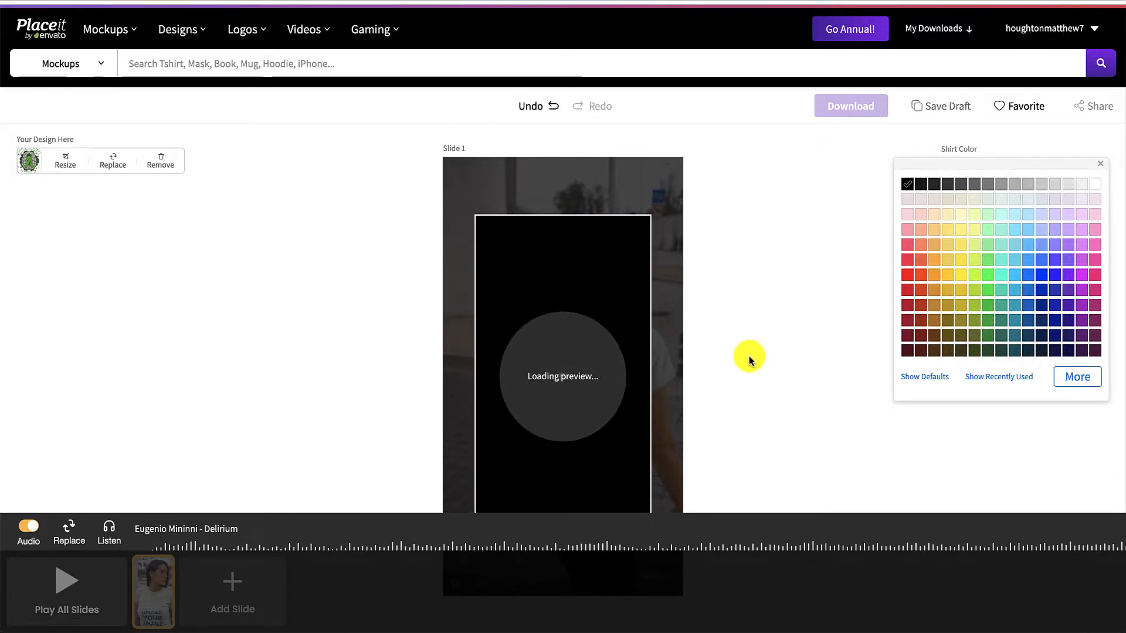
scroll(748, 382, "down", 1)
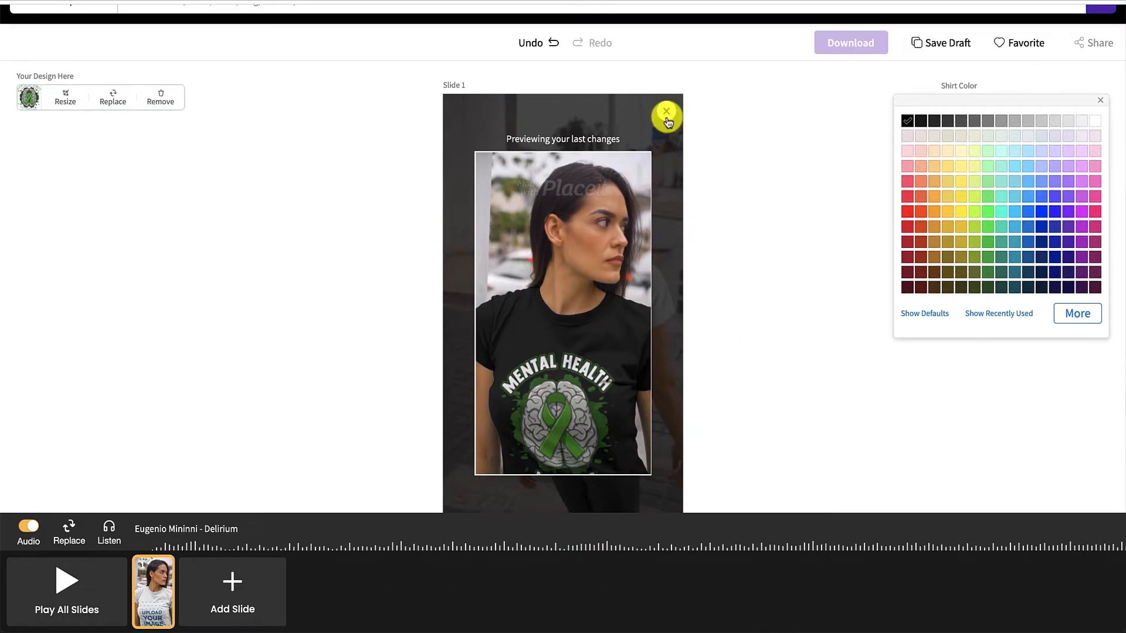
left_click(666, 116)
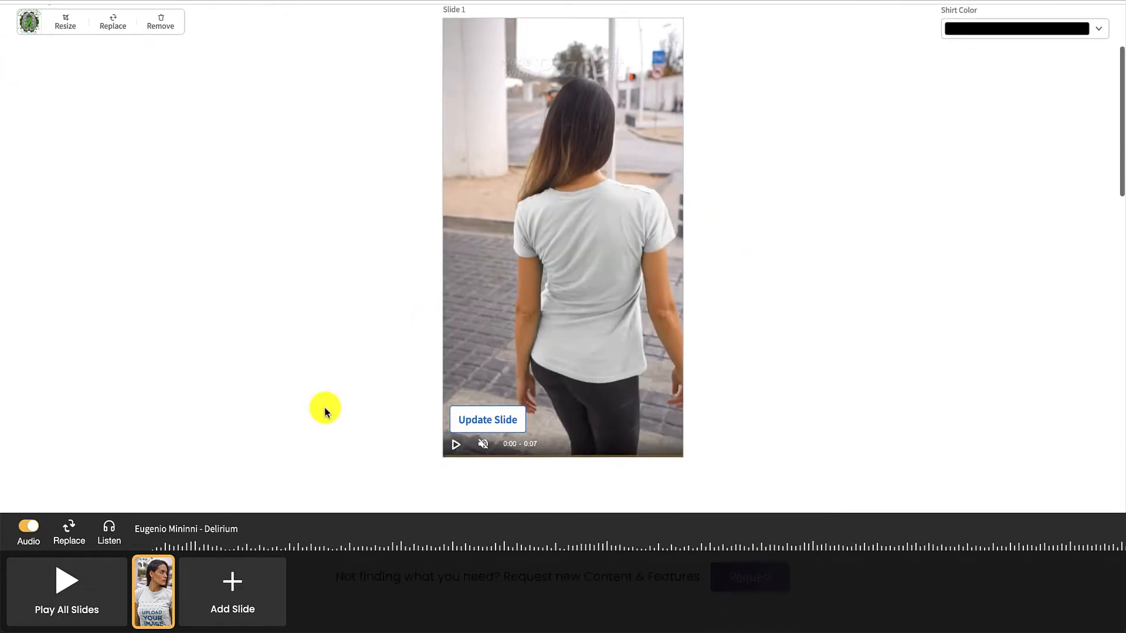
Add a second slide using the green-background mockup of a woman in a short-sleeve T-shirt and black leather pants
scroll(325, 412, "up", 1)
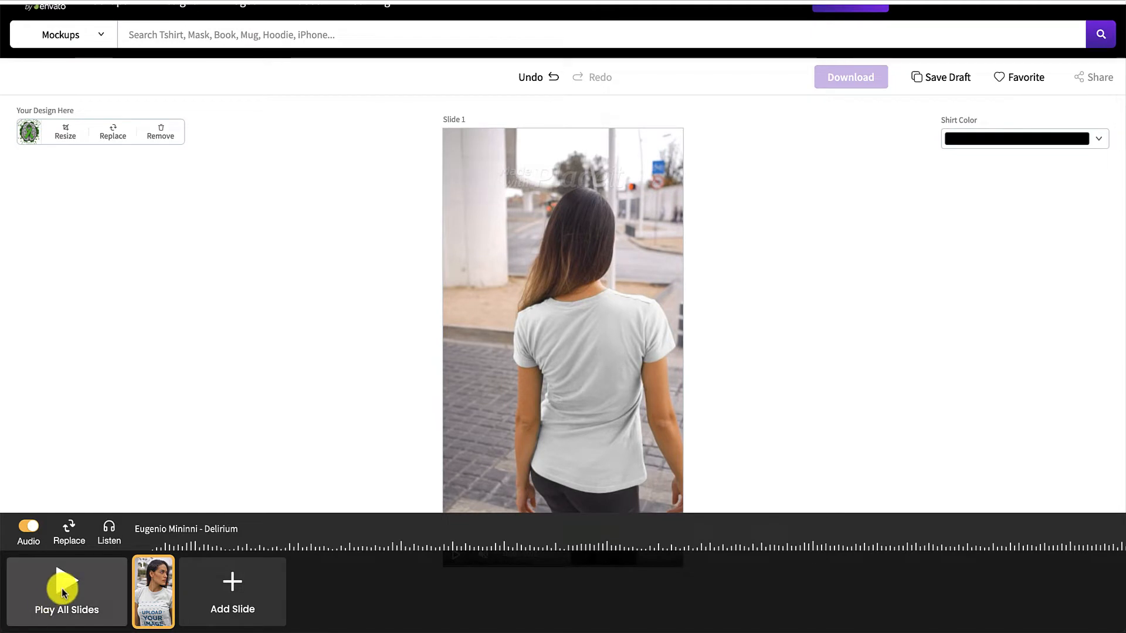
left_click(248, 619)
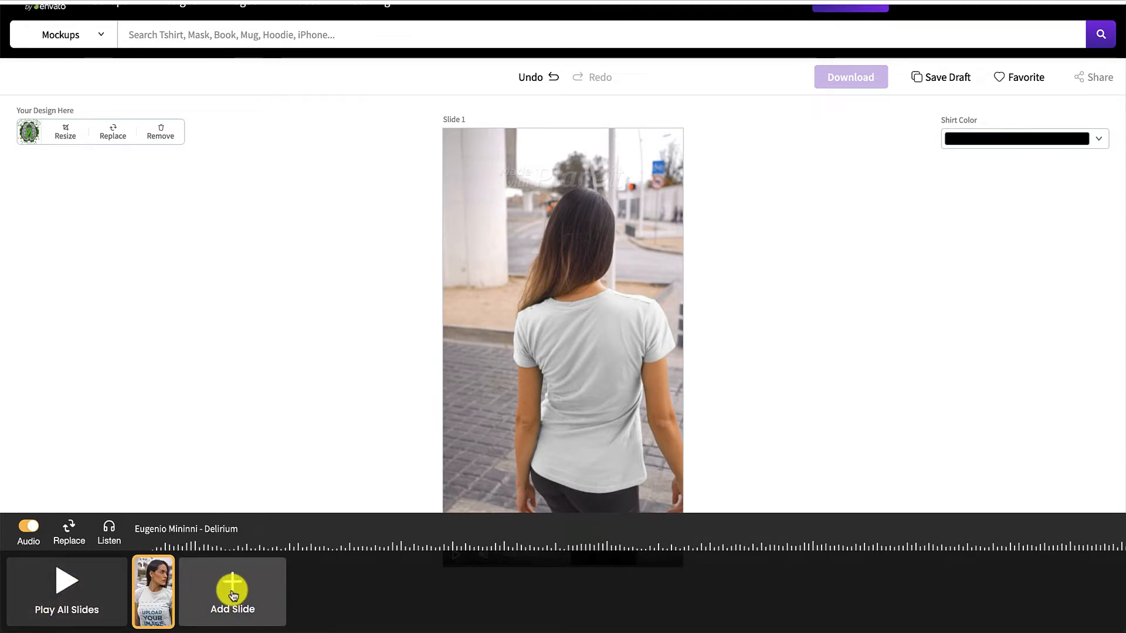
left_click(250, 592)
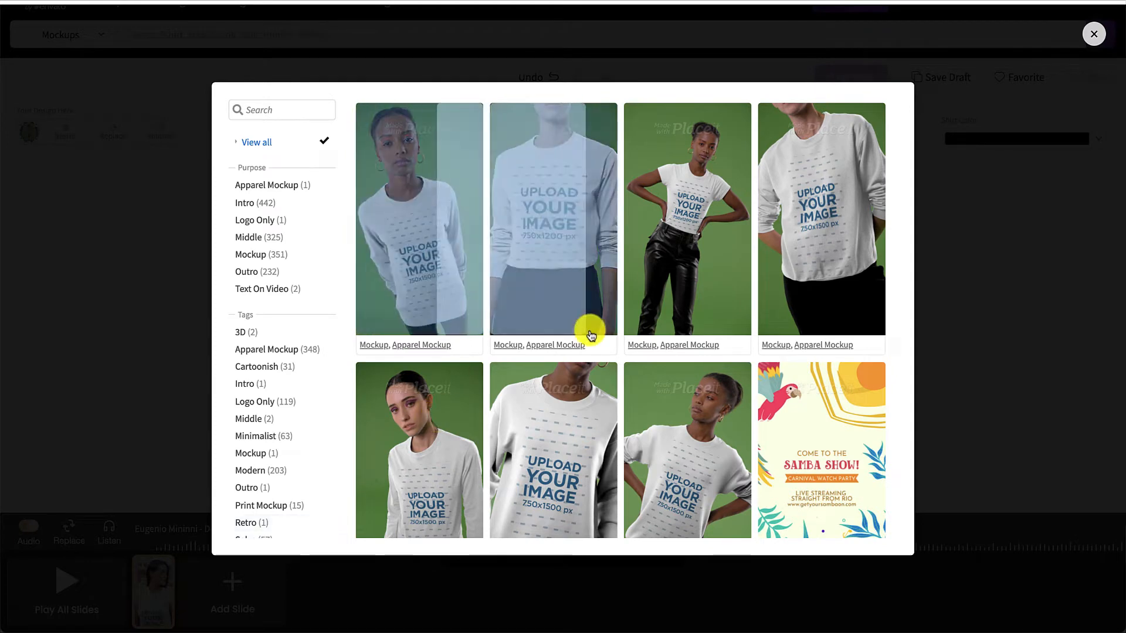
scroll(566, 452, "down", 2)
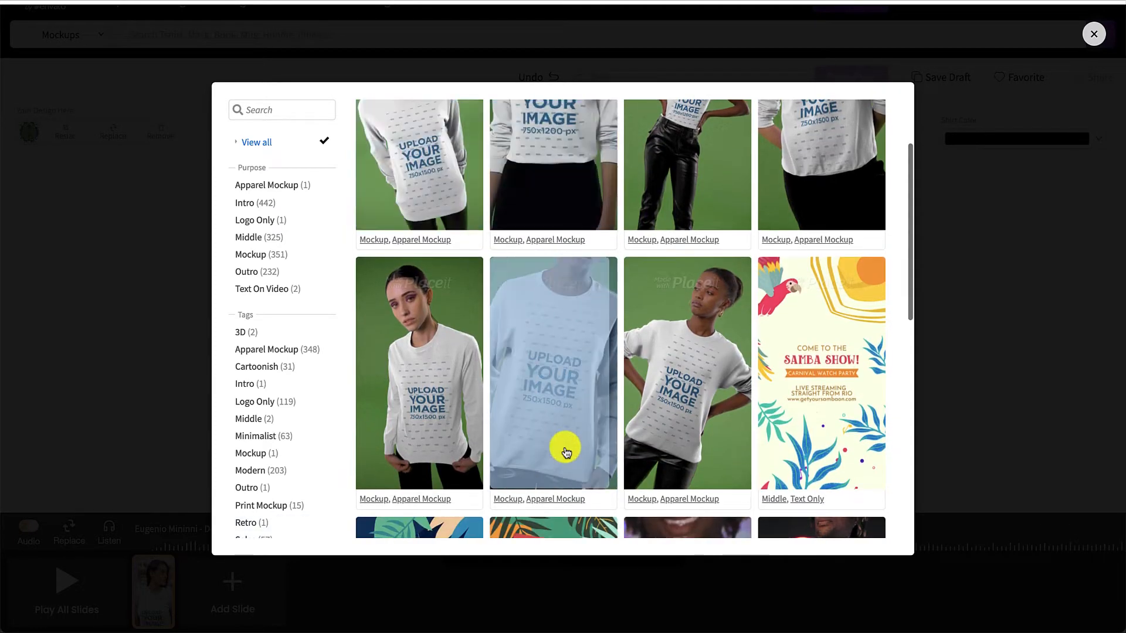
scroll(277, 453, "down", 2)
scroll(276, 459, "up", 2)
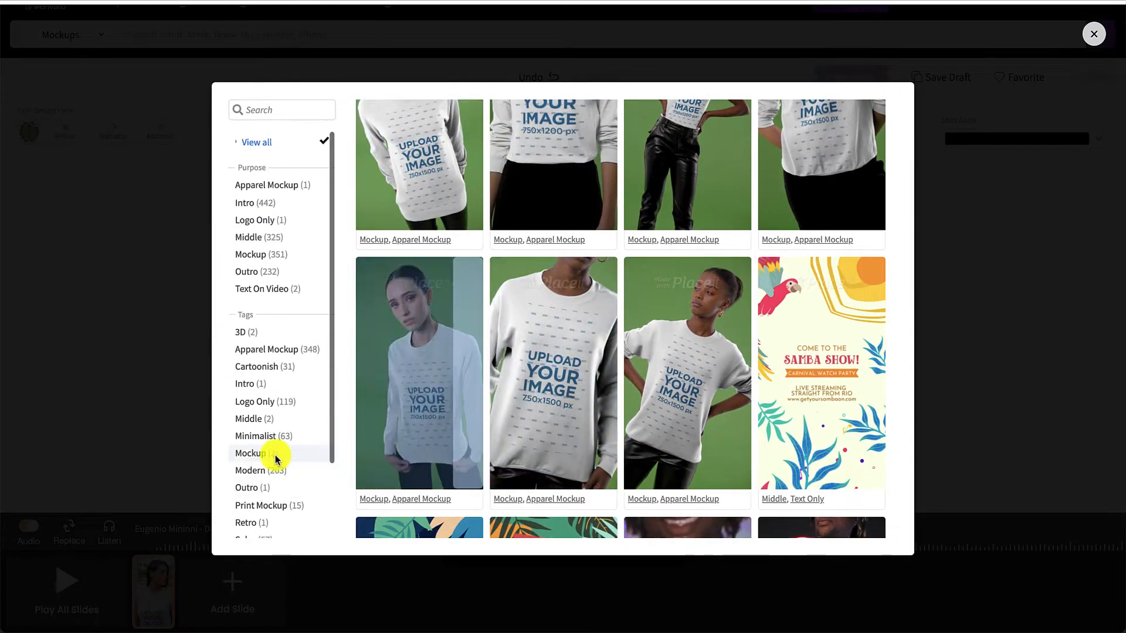
scroll(537, 372, "up", 2)
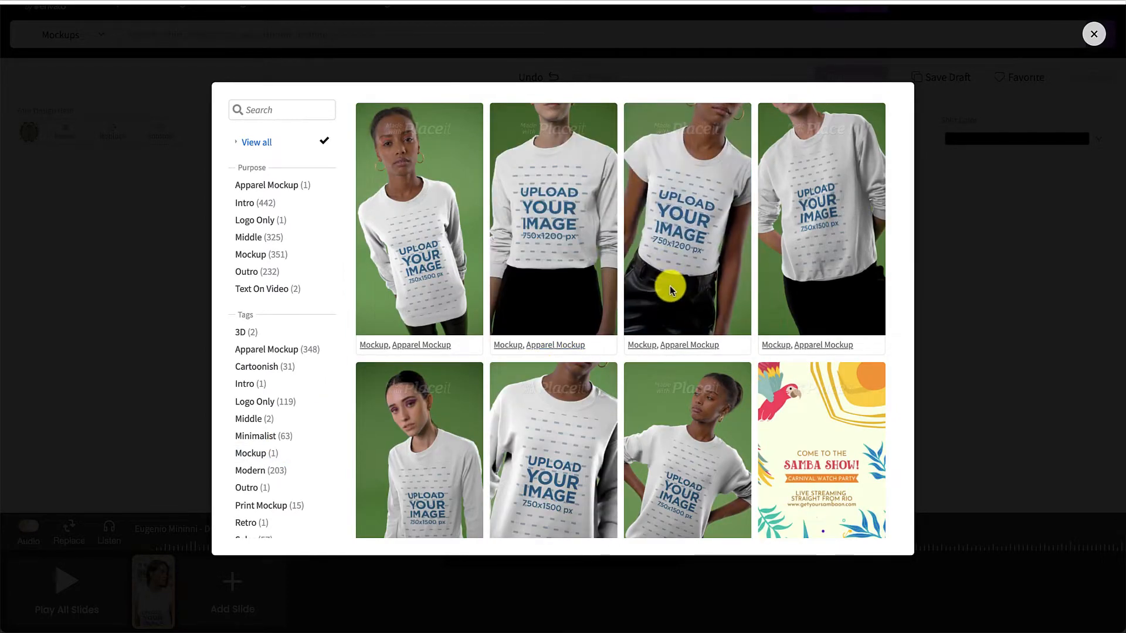
left_click(688, 241)
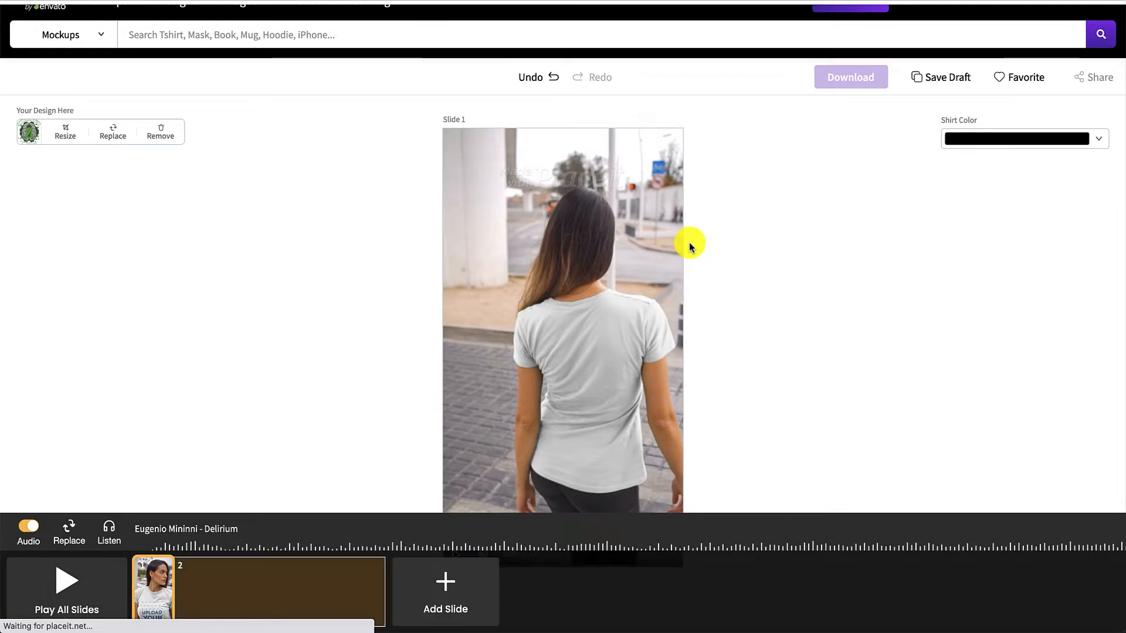
Insert the recently uploaded "Mental Health Matters" design on slide 2, moved up within the crop area
left_click(264, 596)
left_click(291, 586)
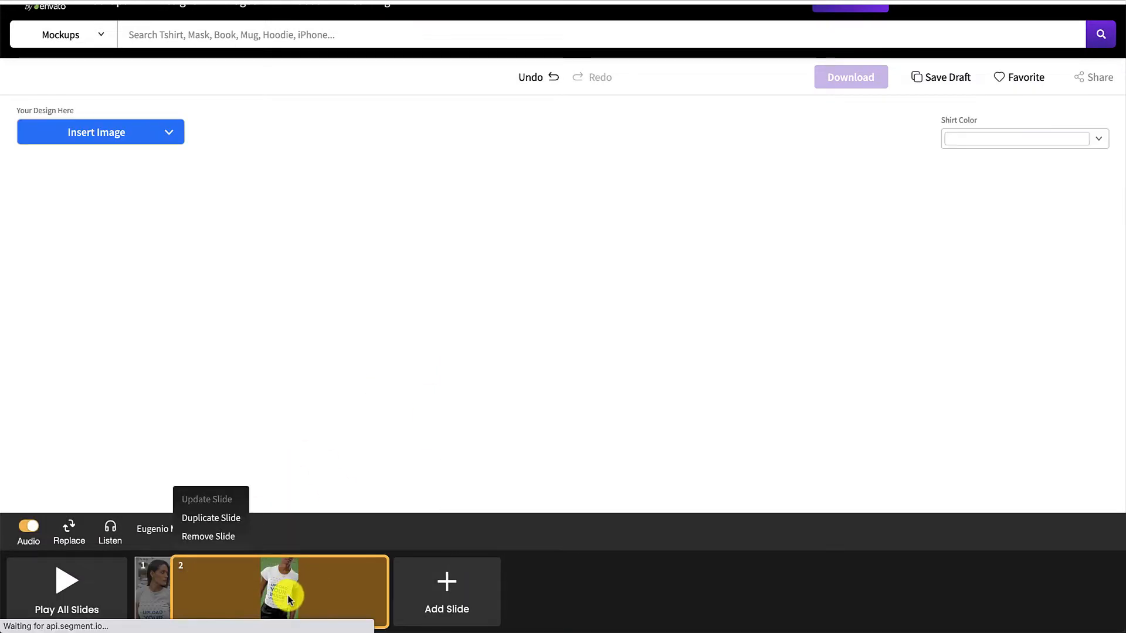
left_click(167, 135)
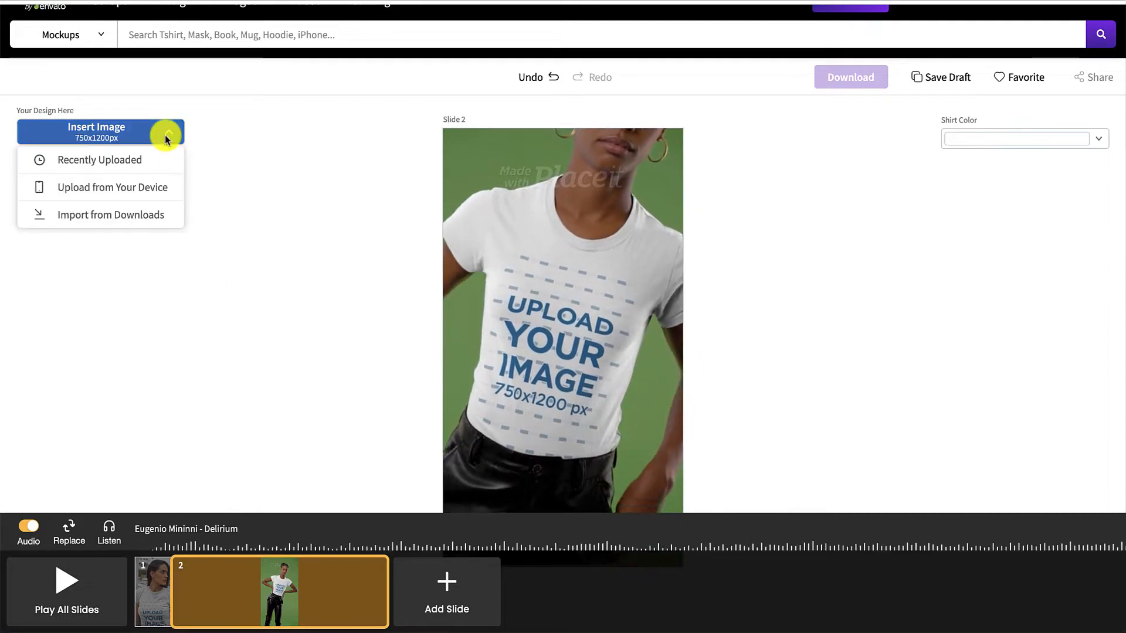
left_click(120, 160)
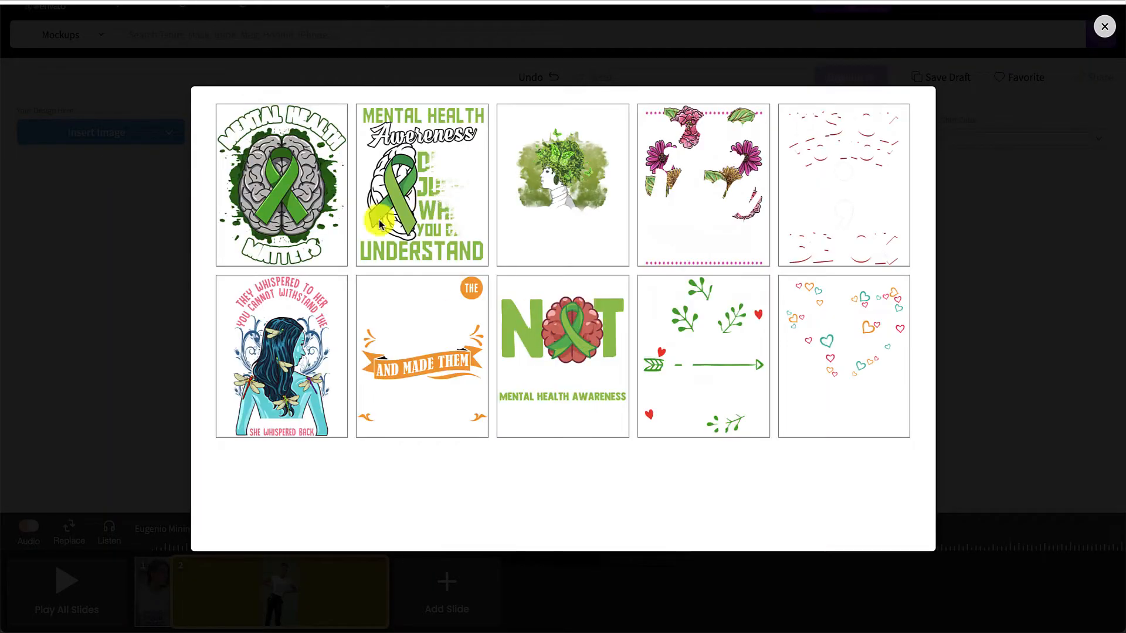
left_click(320, 223)
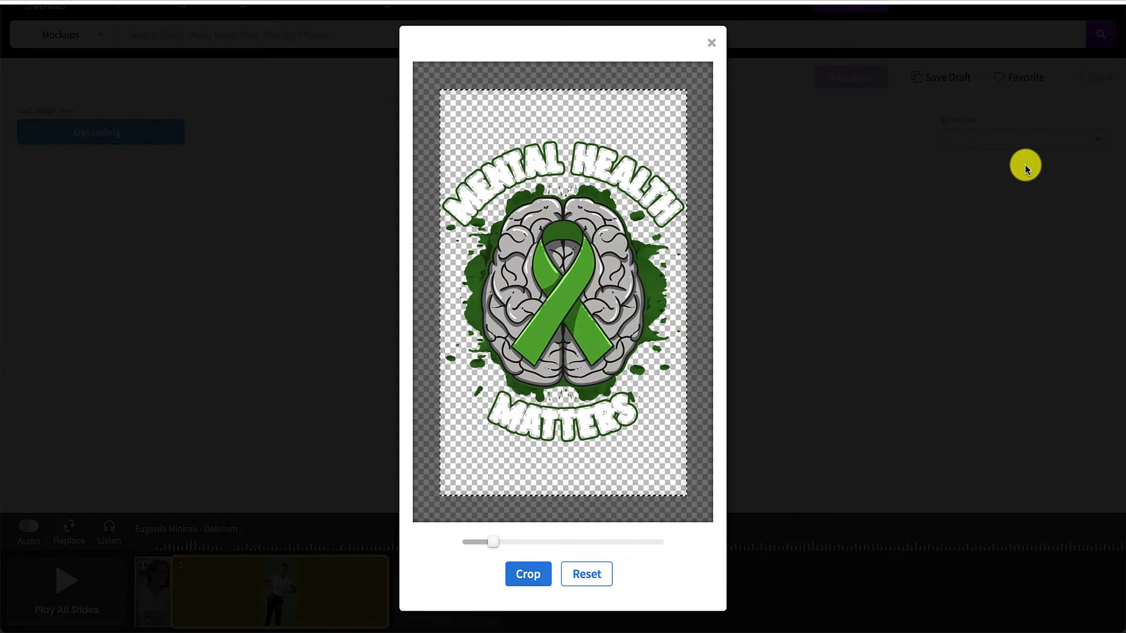
left_click_drag(574, 332, 573, 294)
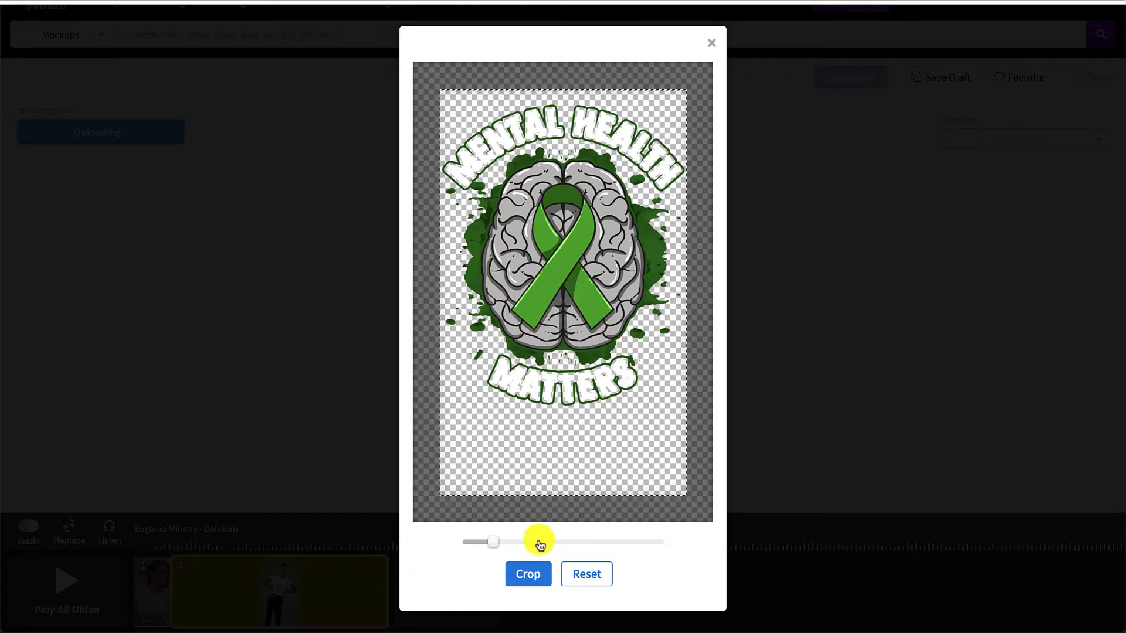
left_click(528, 570)
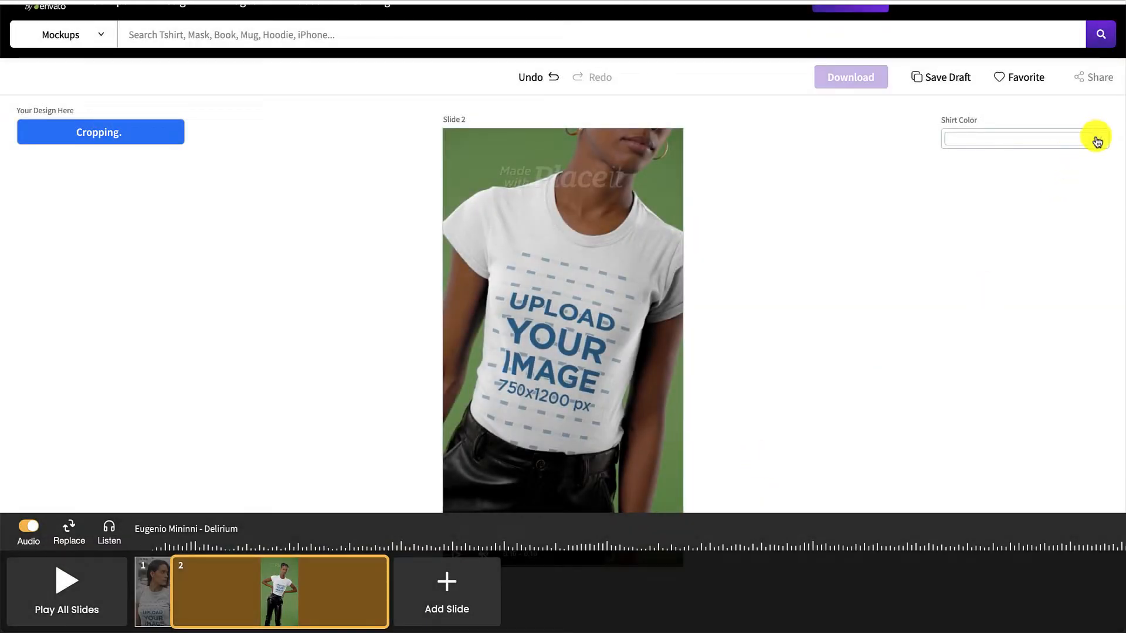
Set the shirt color on slide 2 to black and close the preview of the changes
left_click(1097, 142)
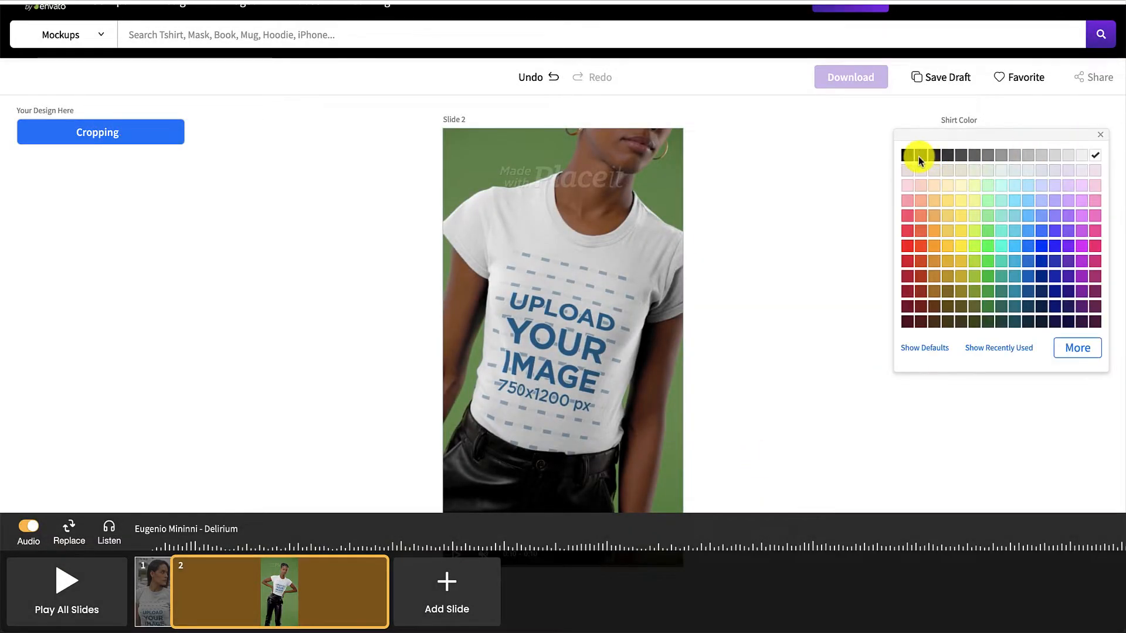
left_click(908, 156)
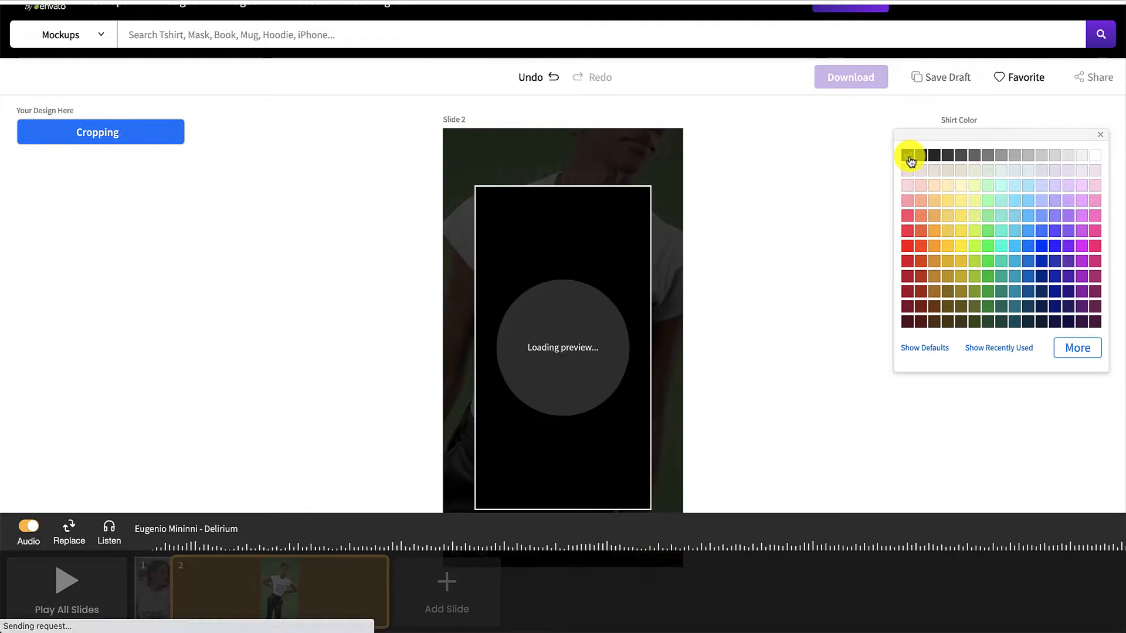
left_click(835, 390)
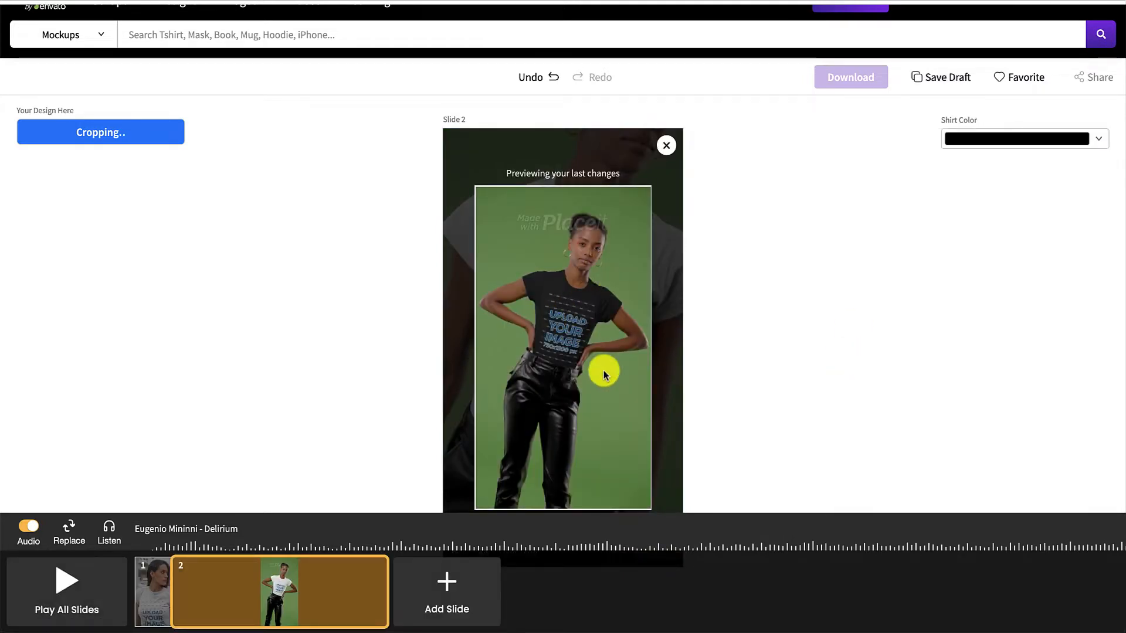
left_click(665, 145)
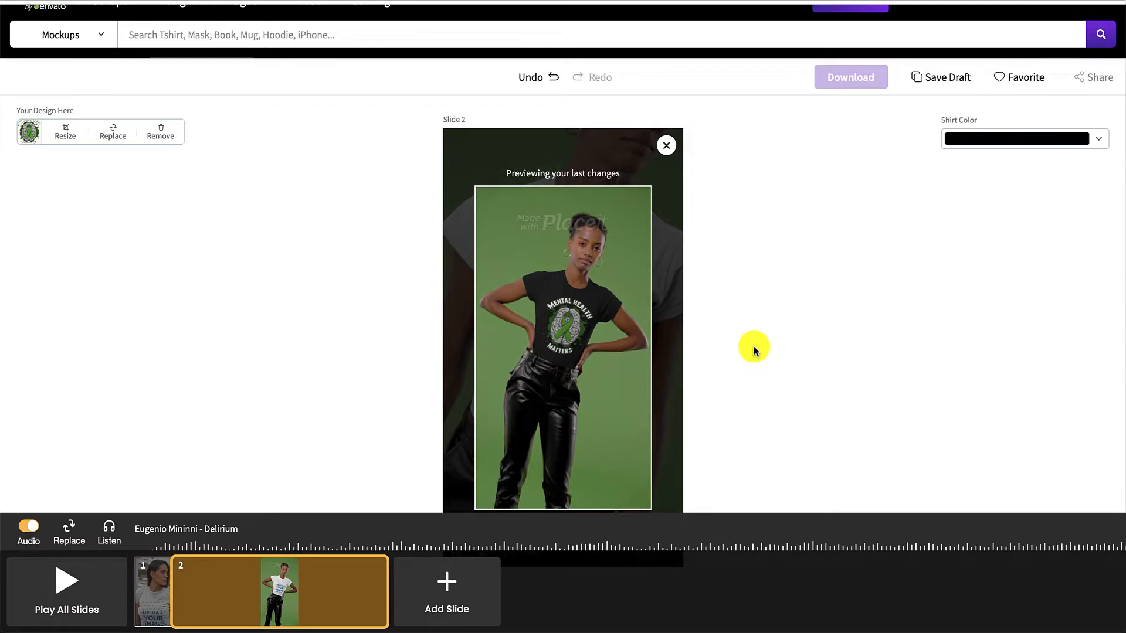
left_click(666, 146)
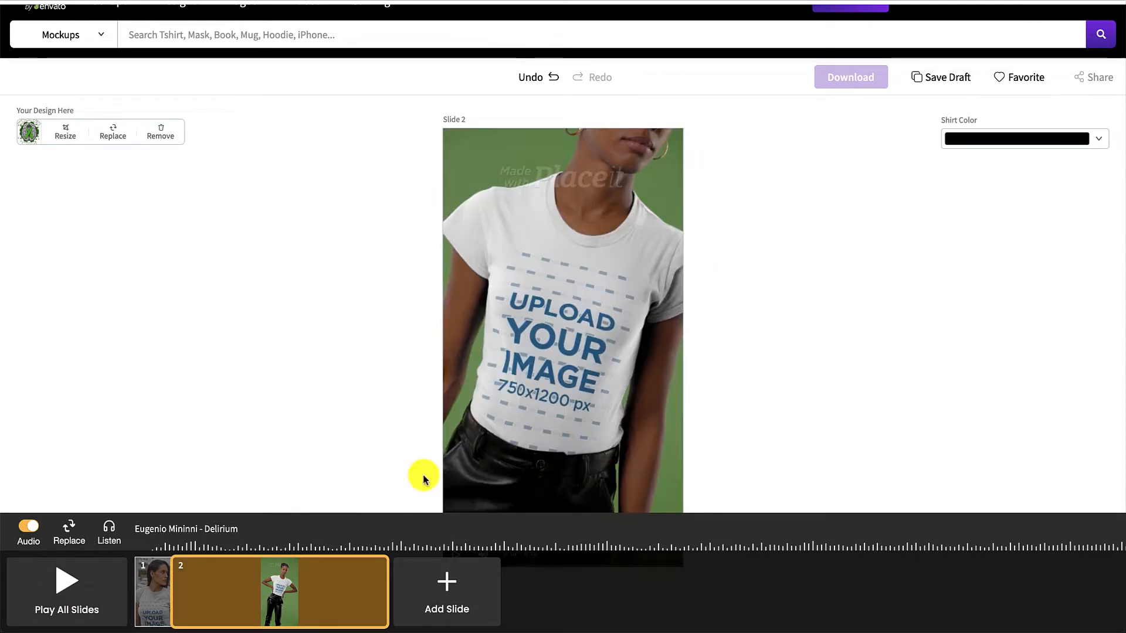
left_click(388, 592)
left_click_drag(377, 594, 170, 593)
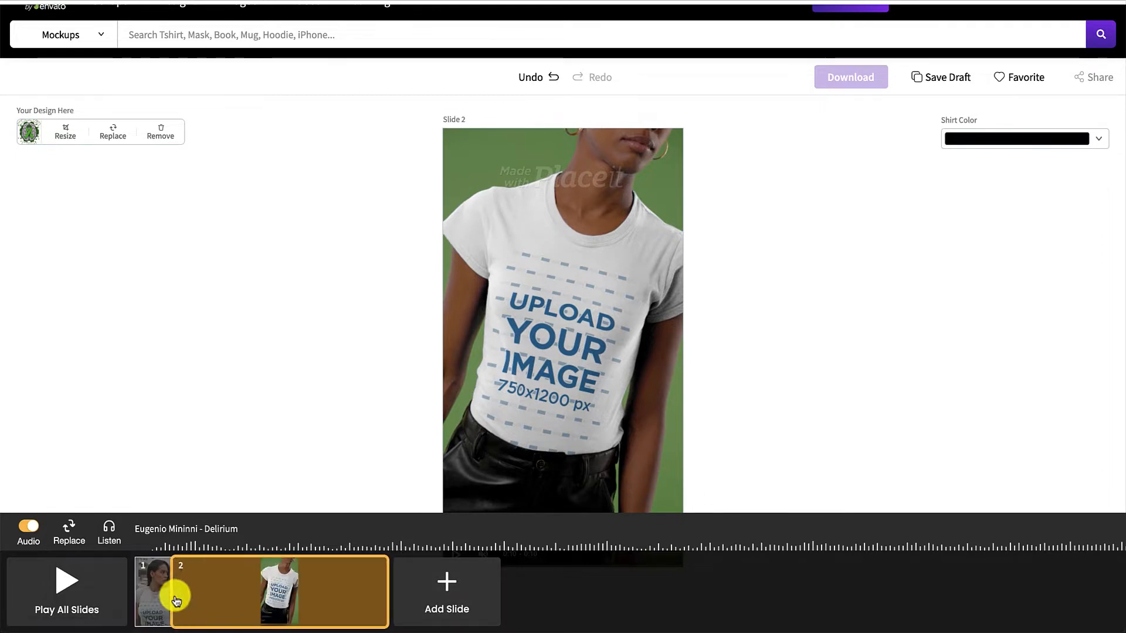
left_click(317, 397)
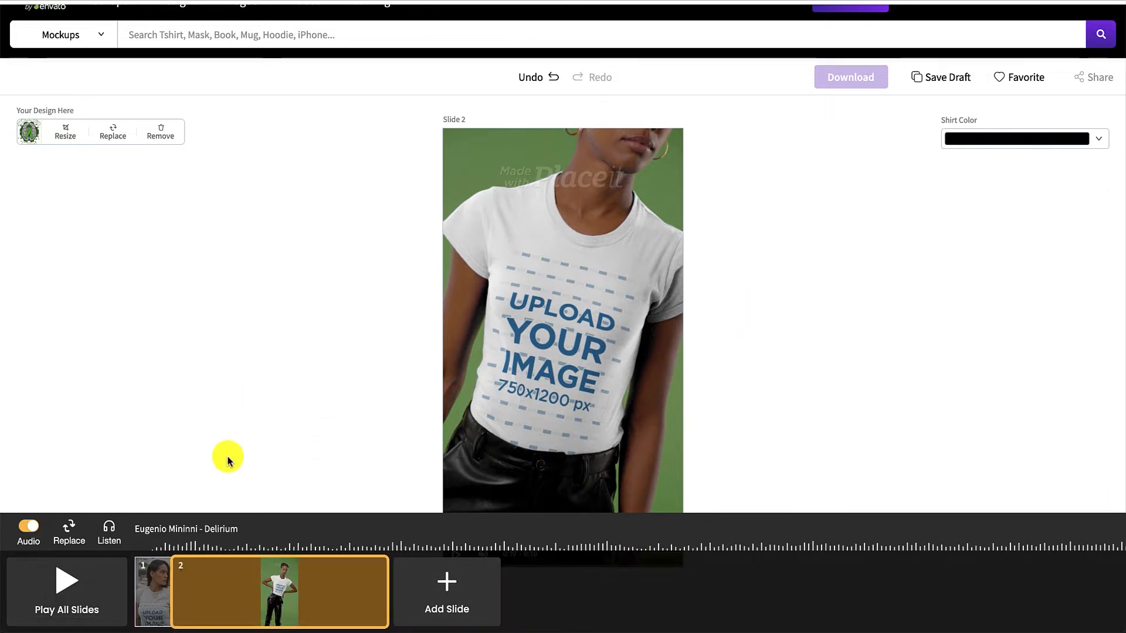
Play all slides as one merged video to check the result and close the video preview
left_click(79, 592)
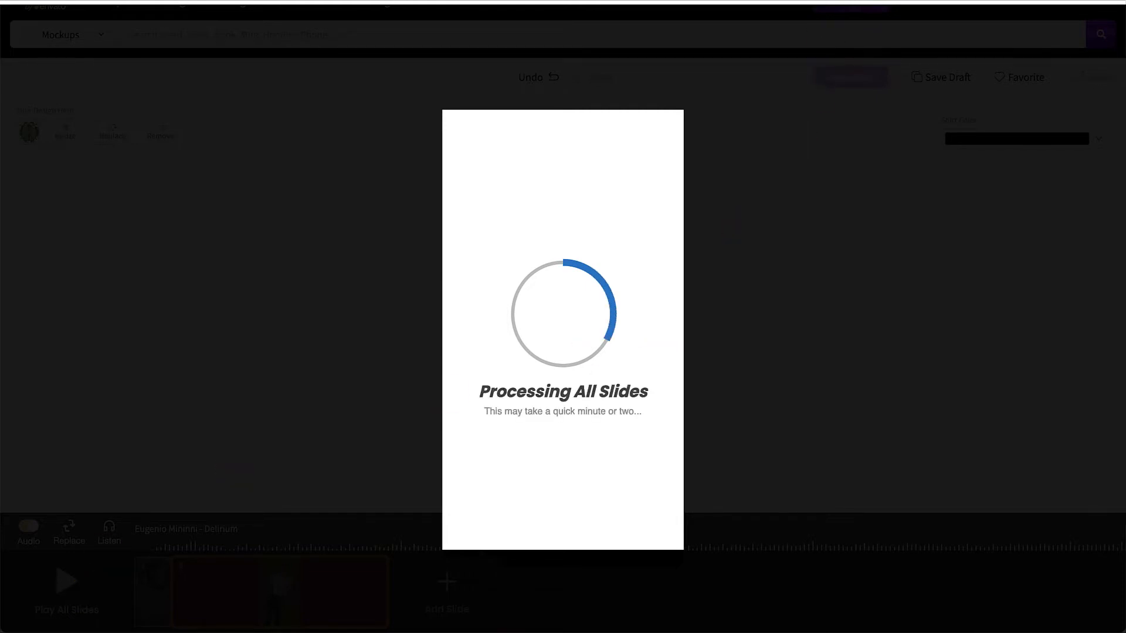
left_click(767, 0)
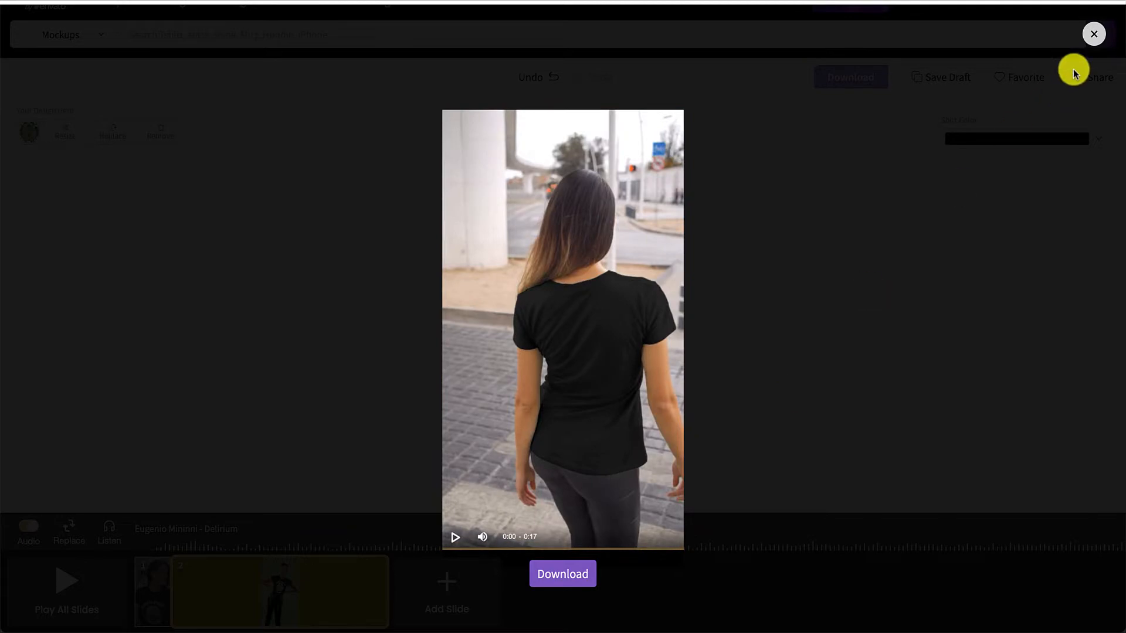
left_click(1093, 33)
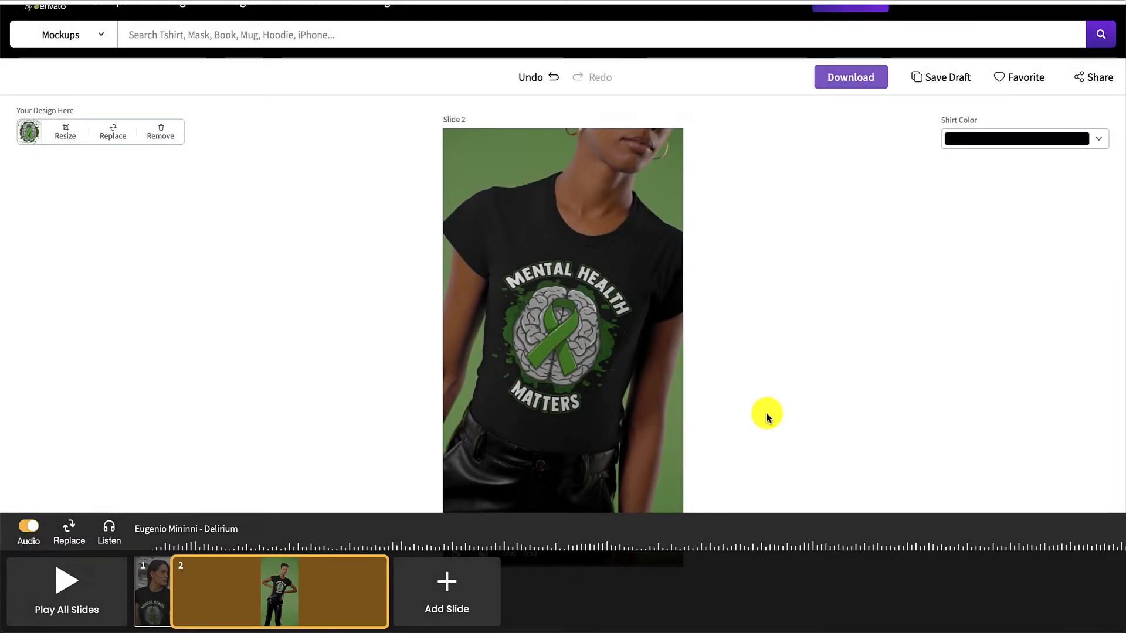
Sample tracks in the audio library and replace the video's soundtrack with "Winter Wind"
scroll(766, 417, "down", 1)
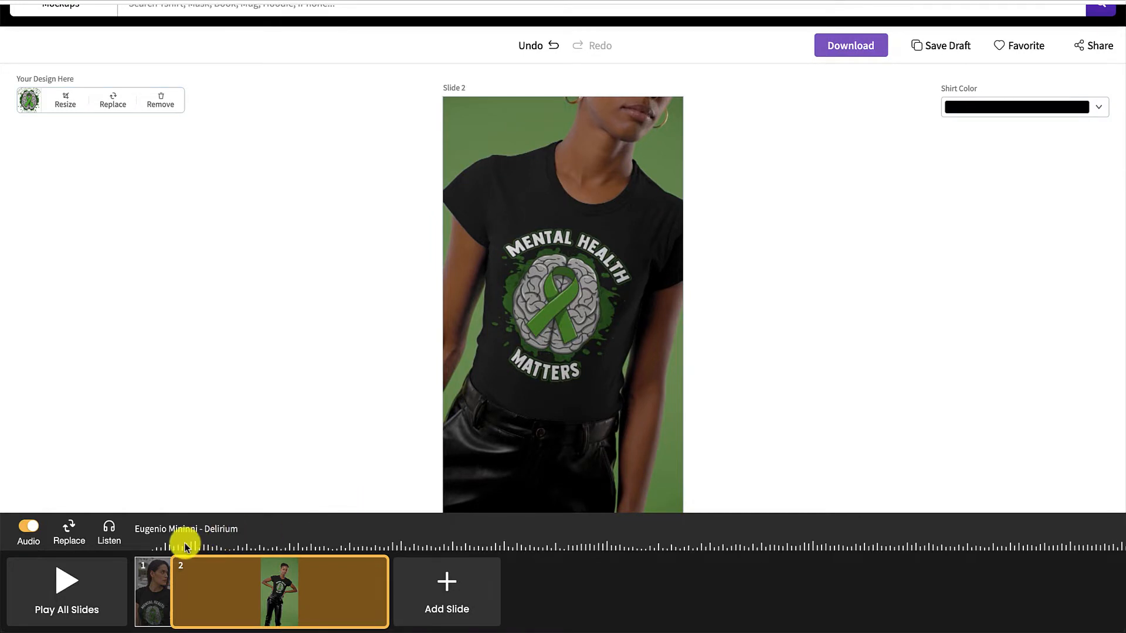
left_click(68, 535)
scroll(180, 405, "down", 1)
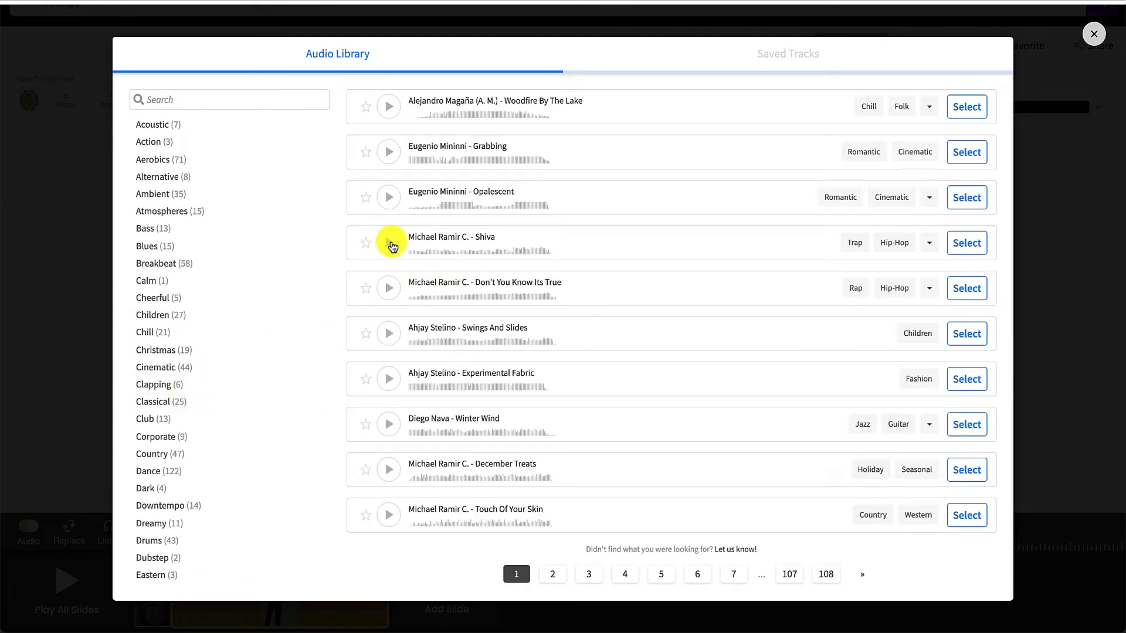
left_click(388, 156)
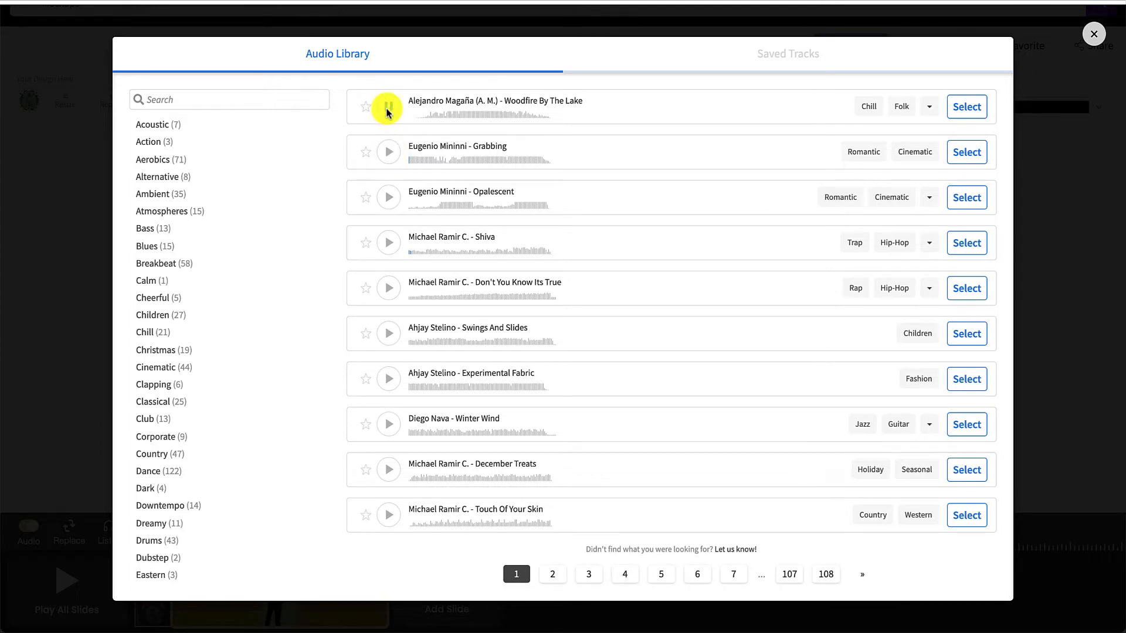
left_click(387, 109)
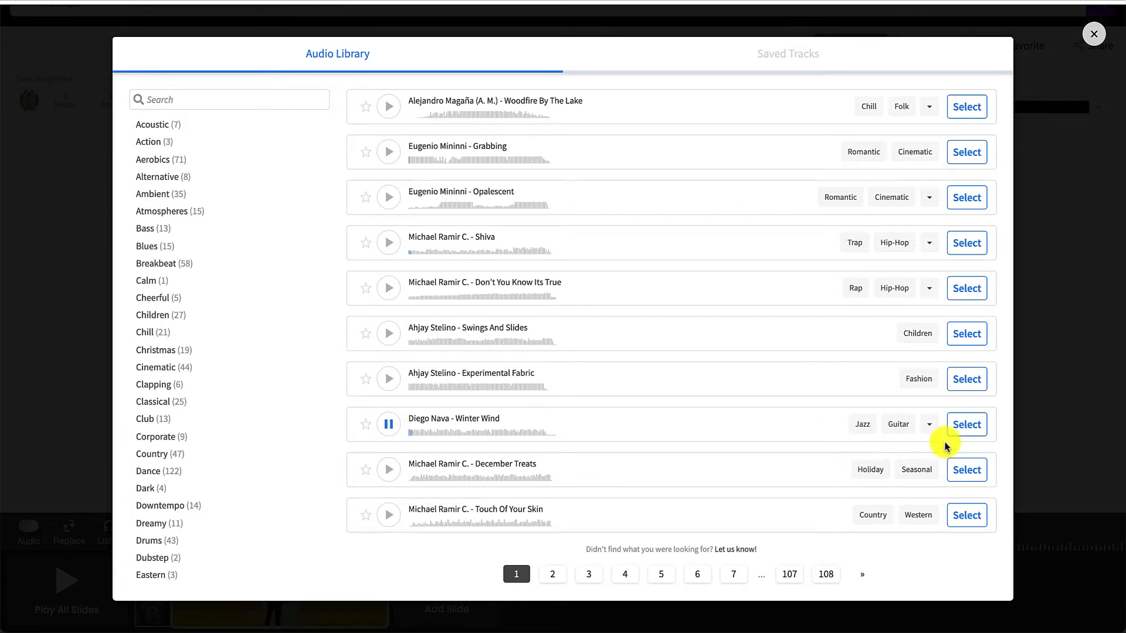
left_click(967, 425)
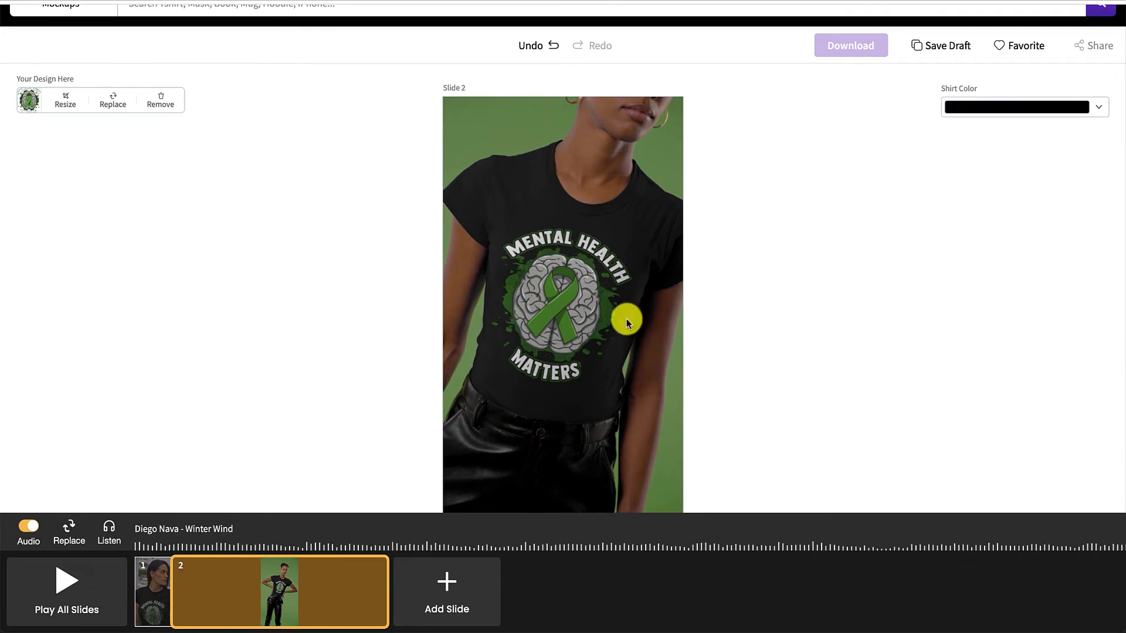
Merge all slides into a single video with the new soundtrack and close the finished preview
left_click(58, 581)
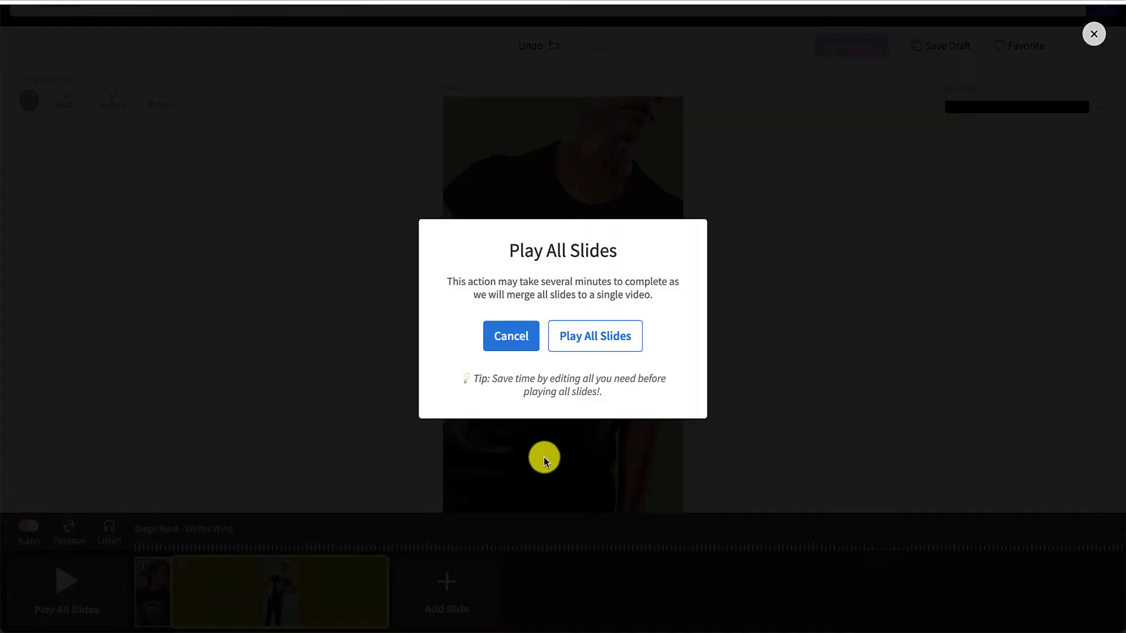
left_click(593, 335)
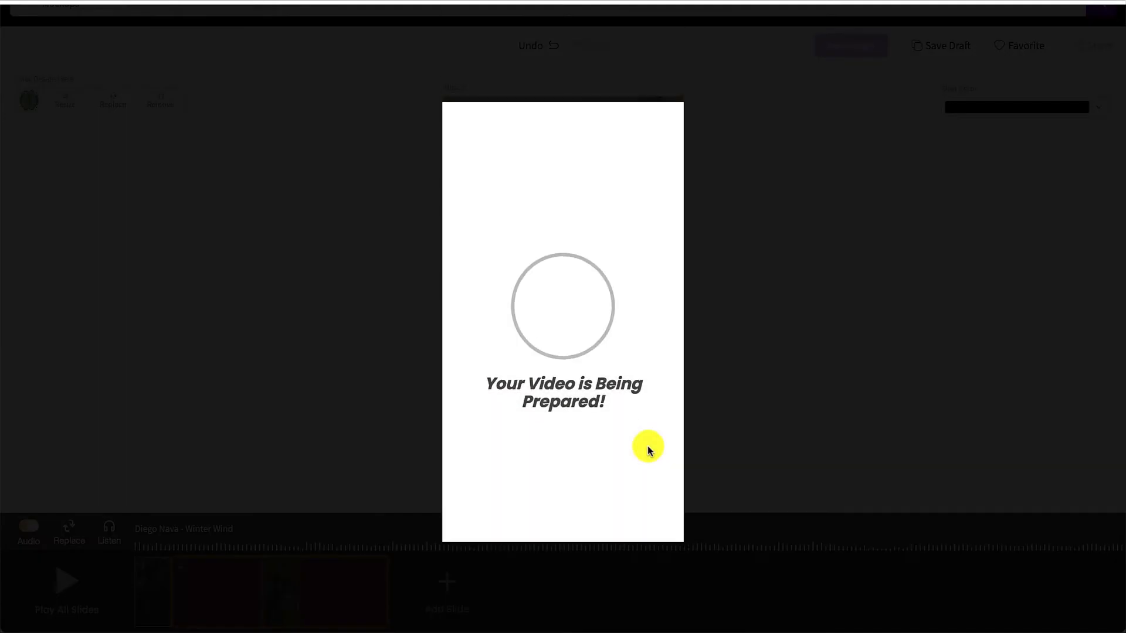
left_click(769, 1)
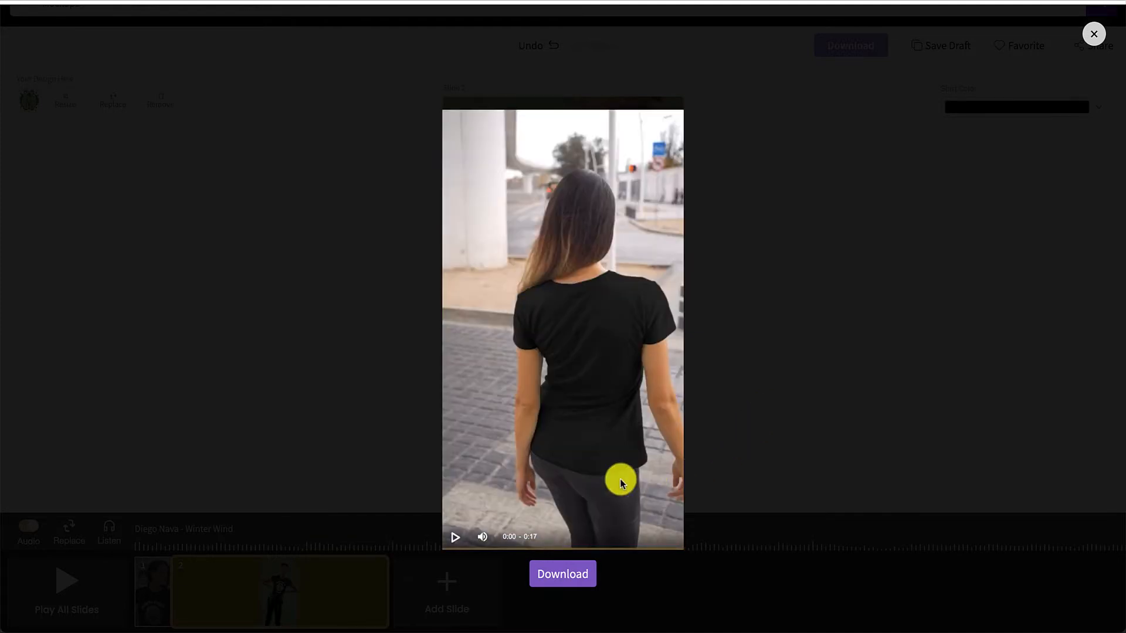
left_click(1092, 34)
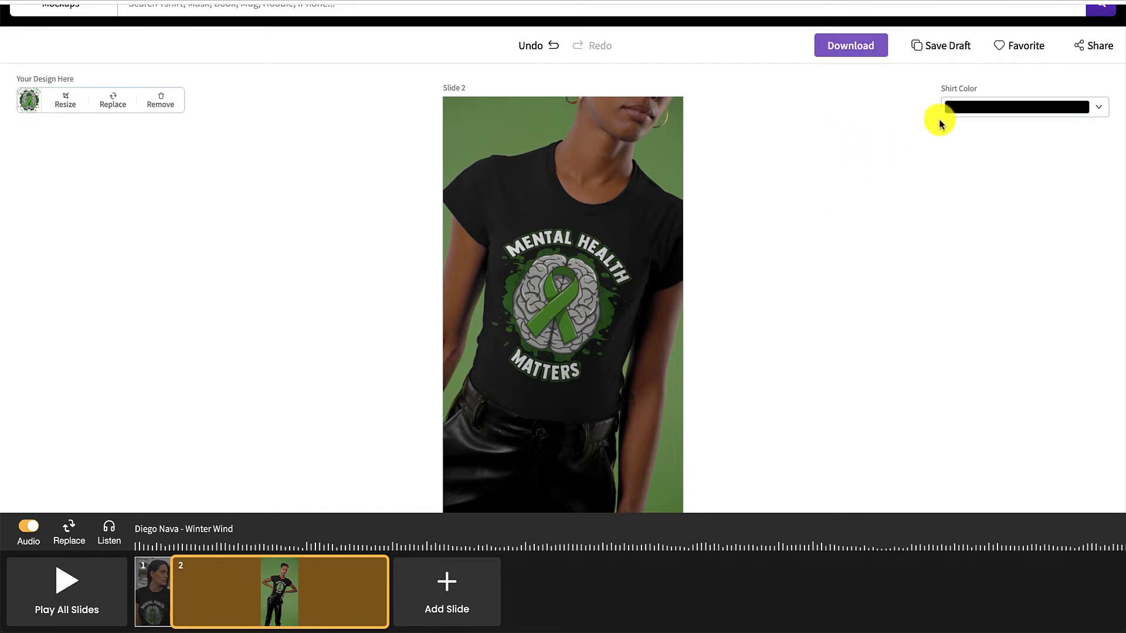
Open the full list of account downloads and download the finished "Mental Health Matters" T-shirt video
scroll(998, 67, "up", 2)
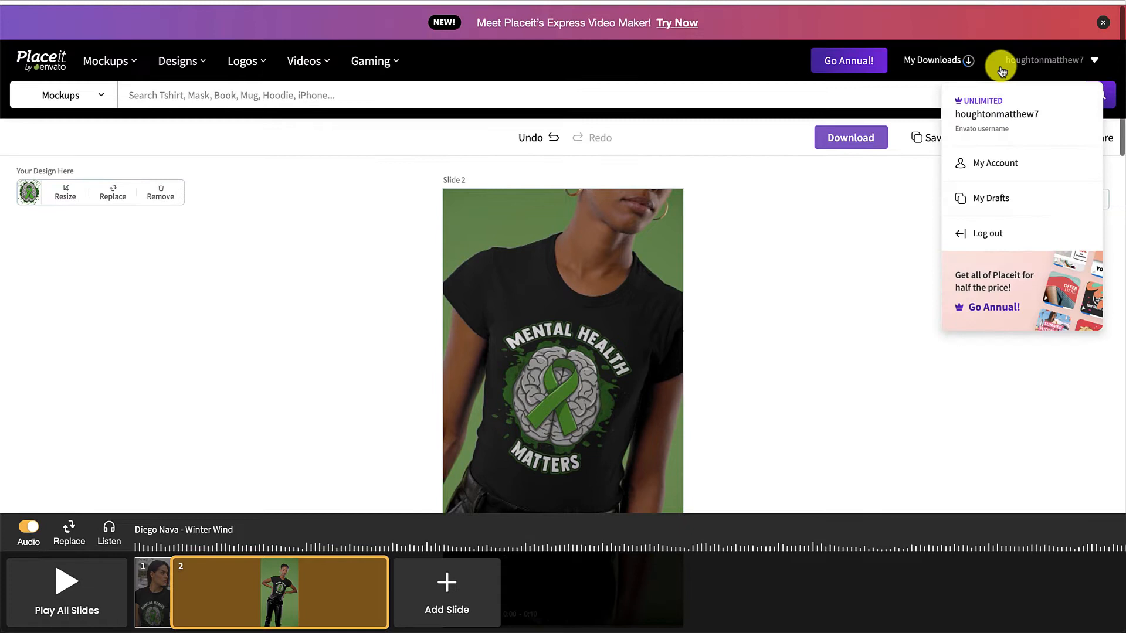
left_click(949, 59)
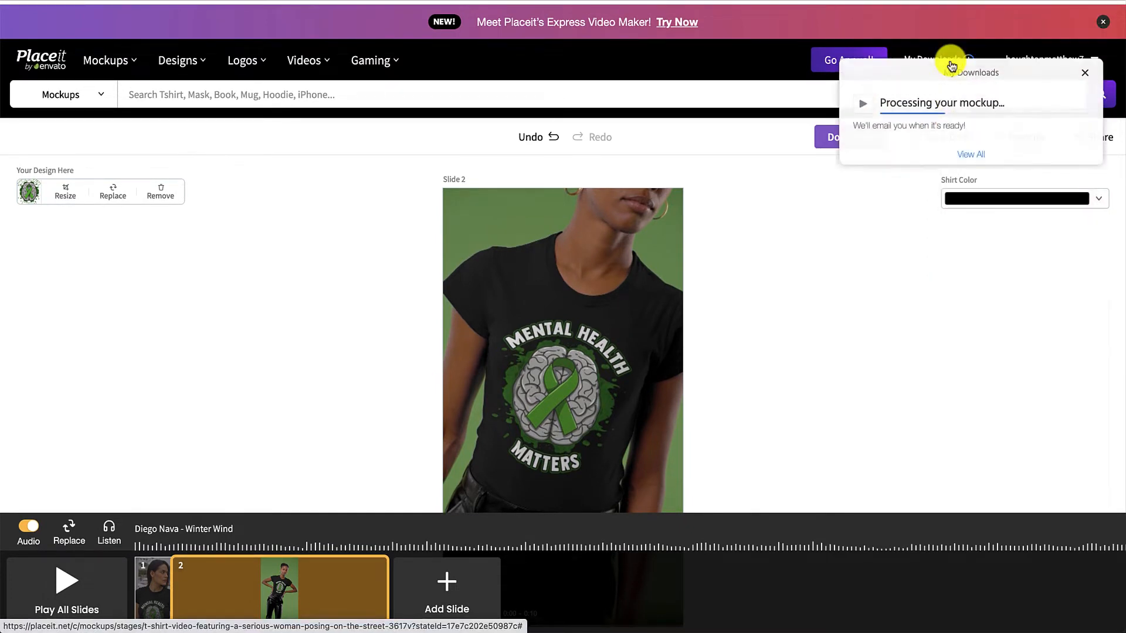
left_click(971, 177)
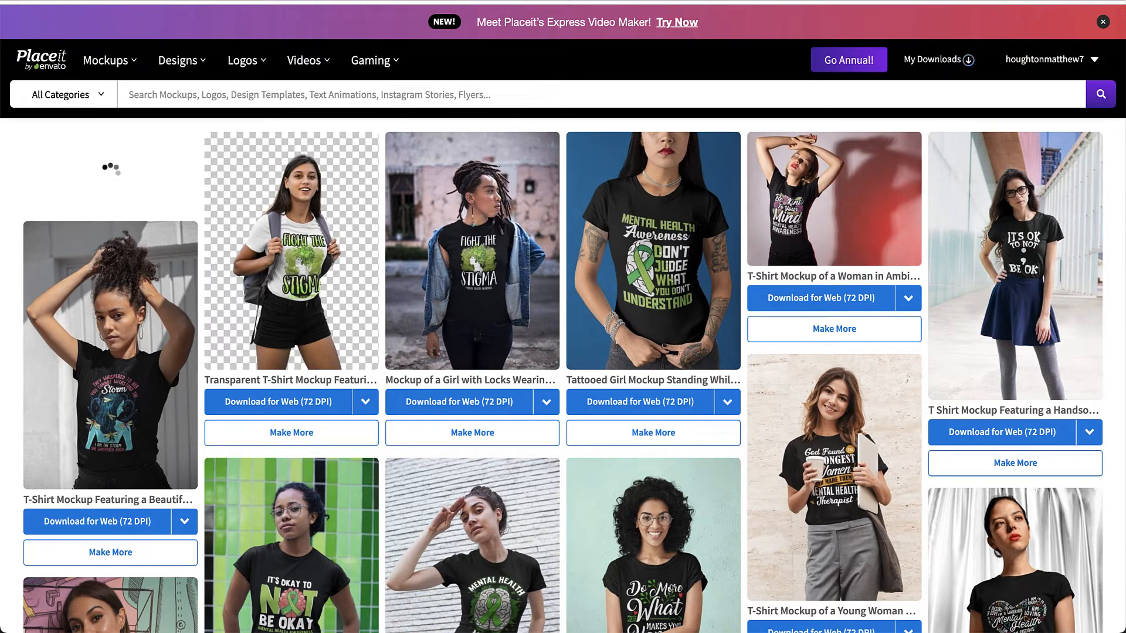
left_click(767, 1)
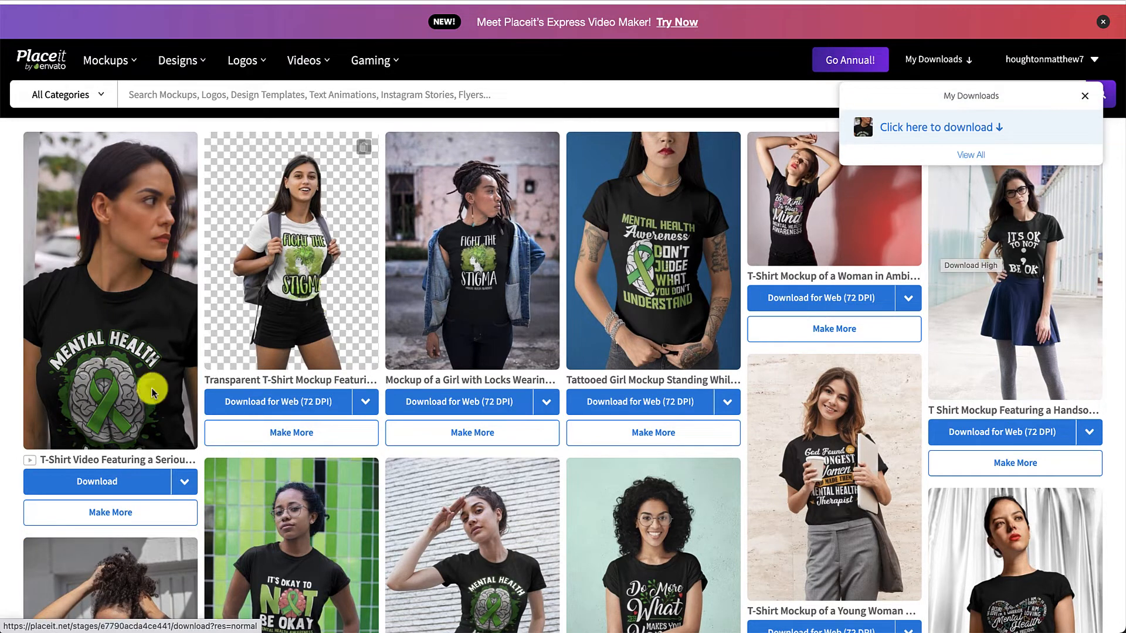
left_click(117, 480)
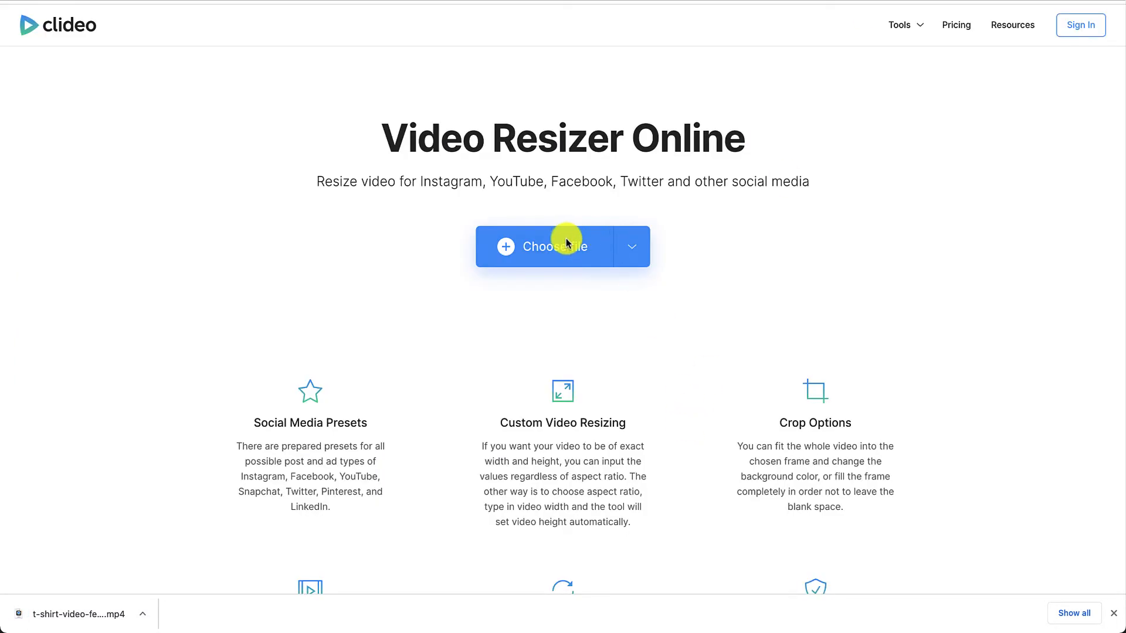
left_click(565, 244)
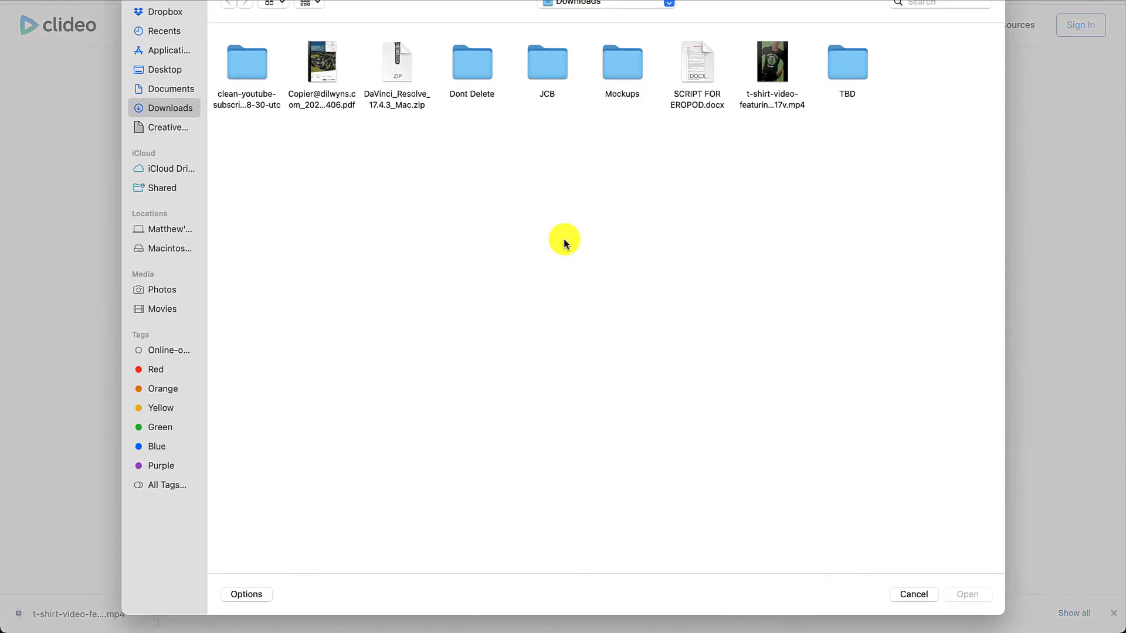
left_click(899, 595)
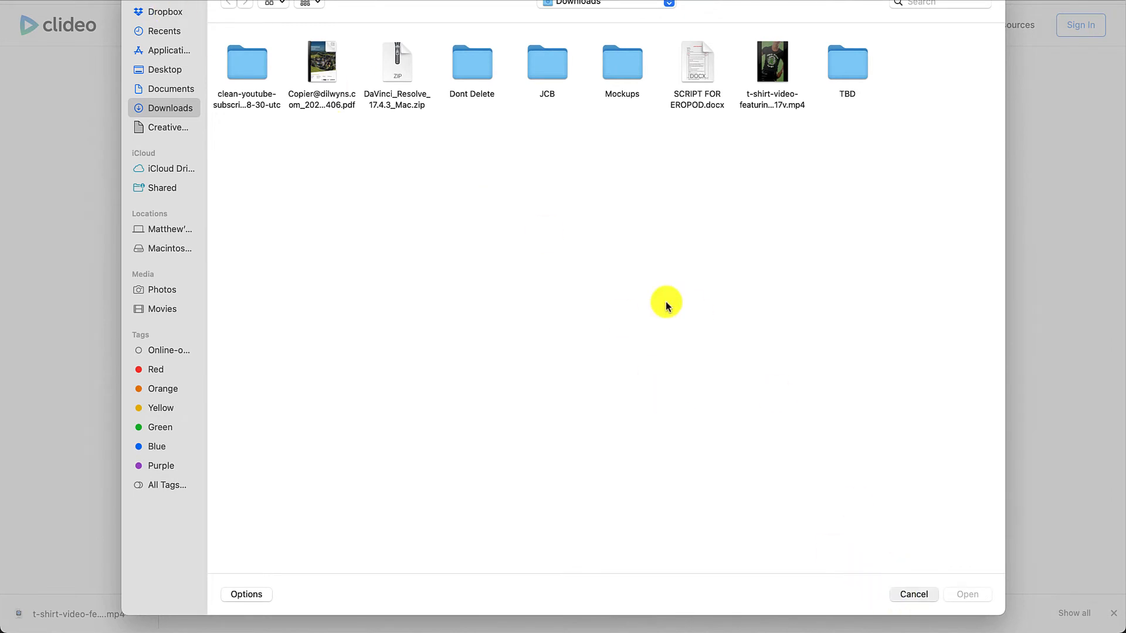
left_click(632, 252)
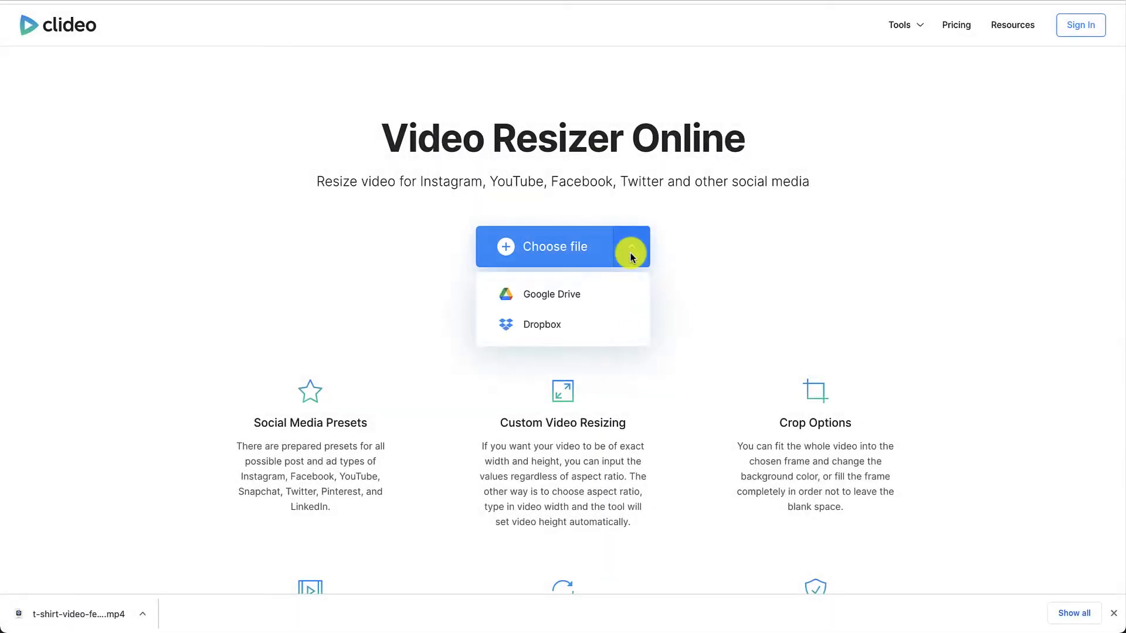
Upload the T-shirt mockup MP4 from the Downloads folder to Clideo's Video Resizer
left_click(536, 236)
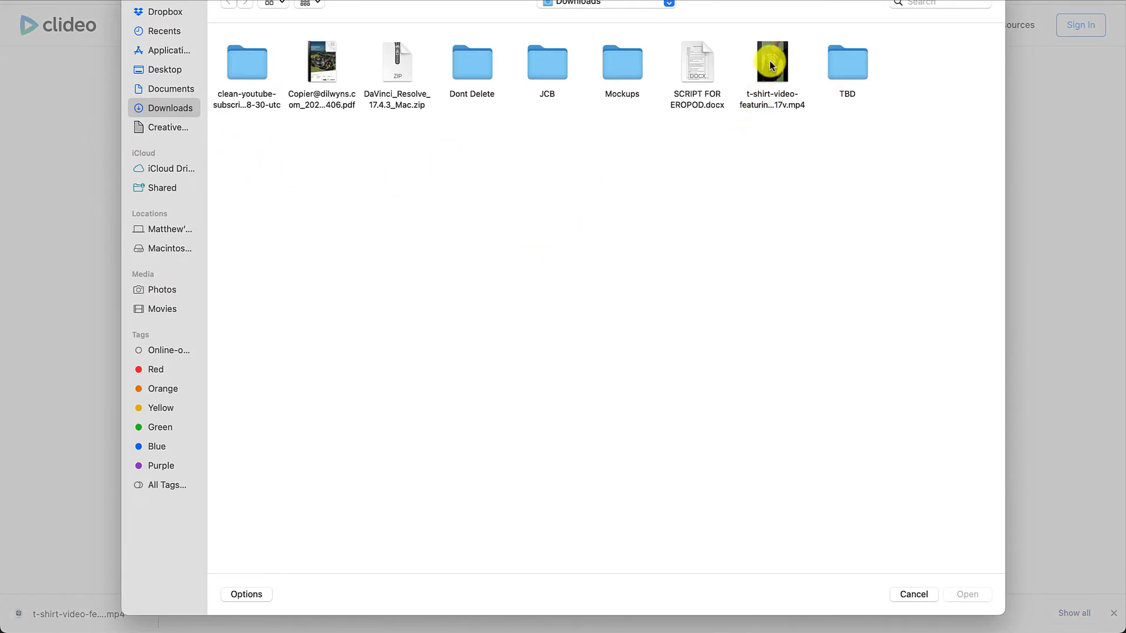
left_click(768, 66)
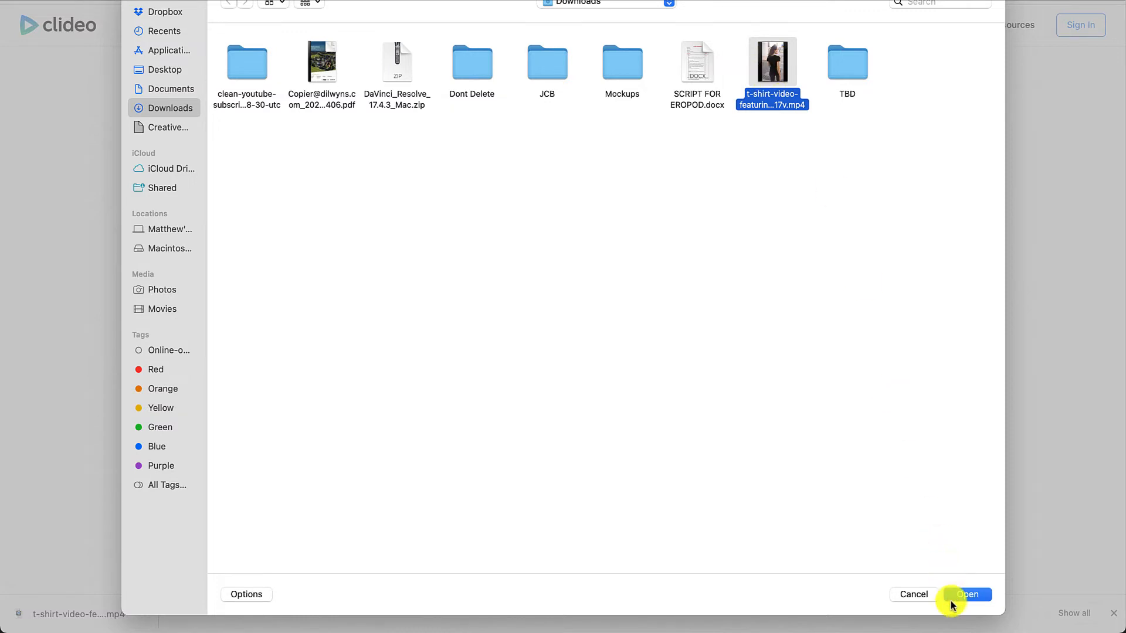
left_click(956, 595)
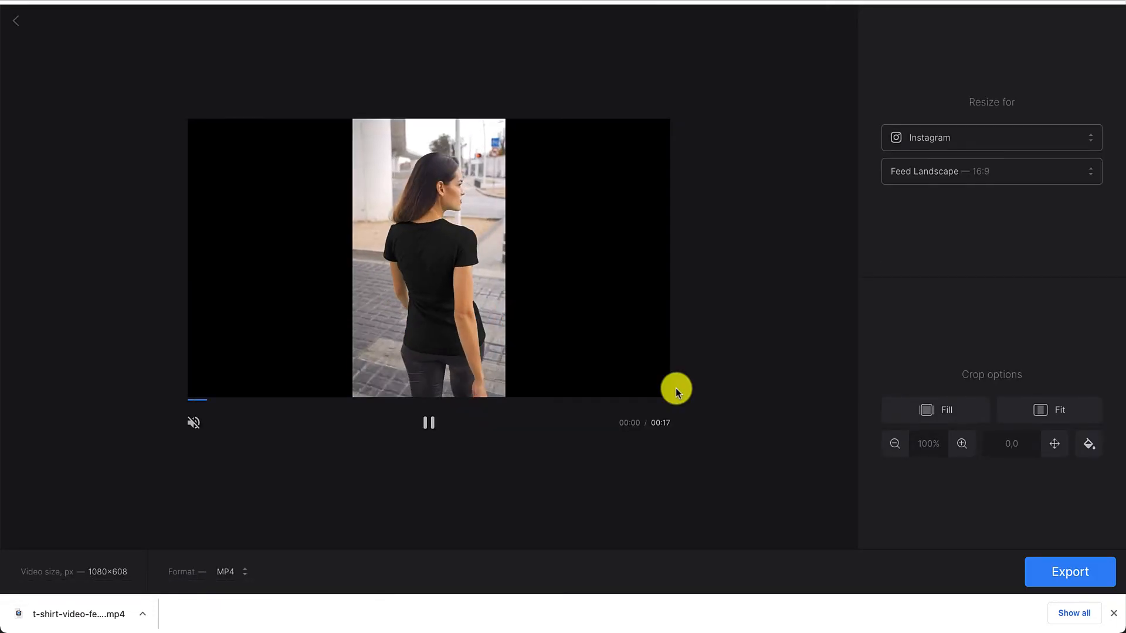
Compare the Instagram size presets and set the video's format to Feed Square (1:1)
left_click(1057, 173)
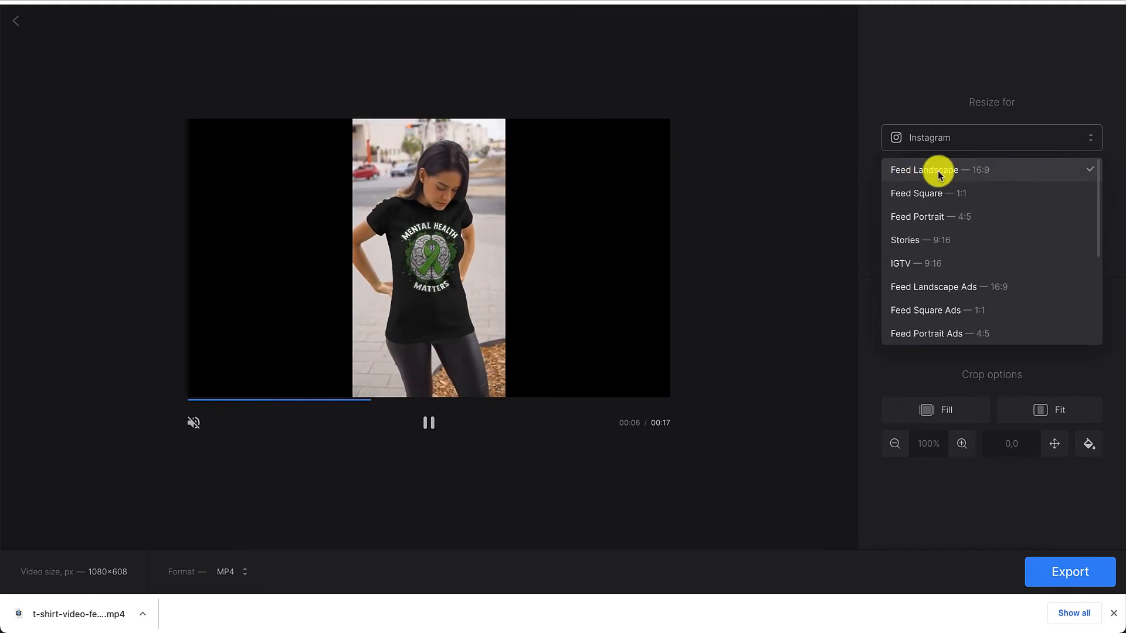
left_click(940, 315)
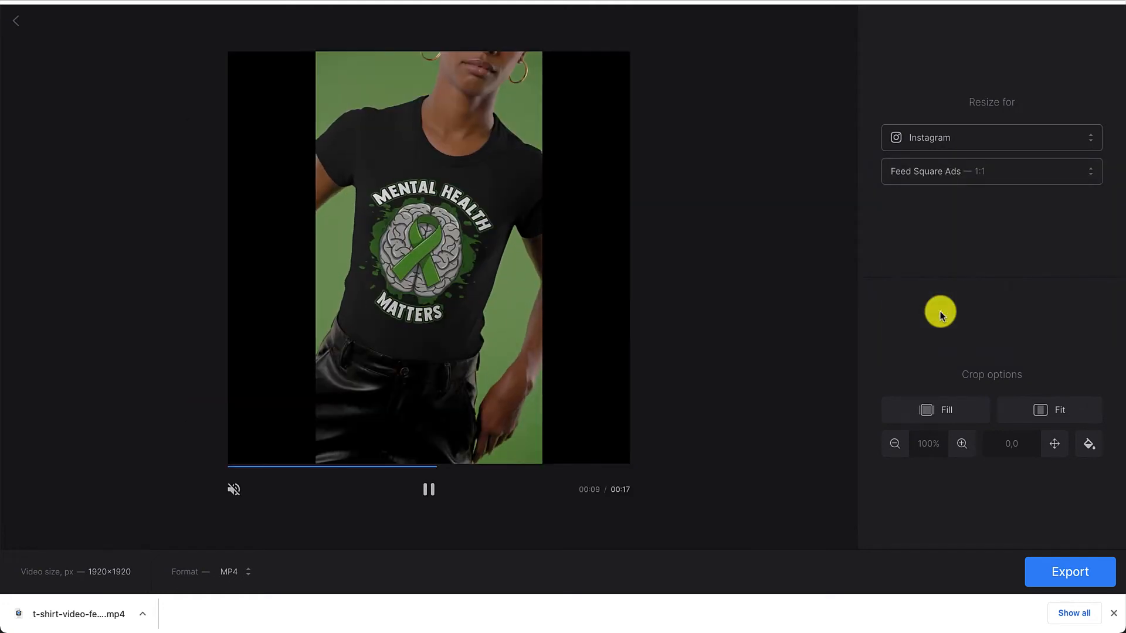
left_click(1053, 173)
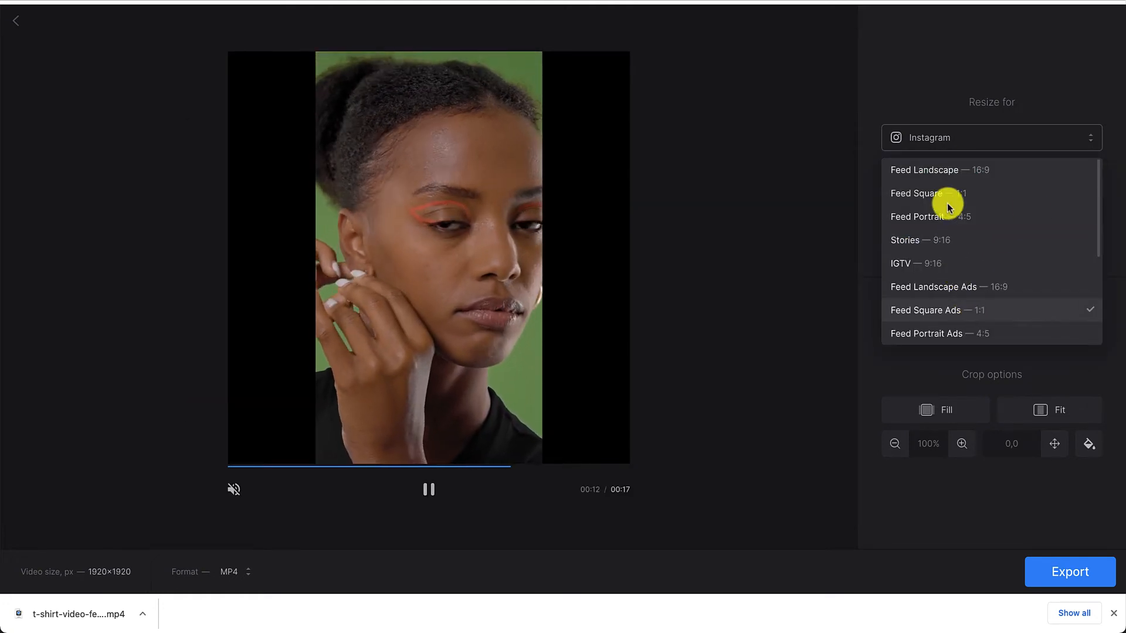
scroll(944, 296, "down", 2)
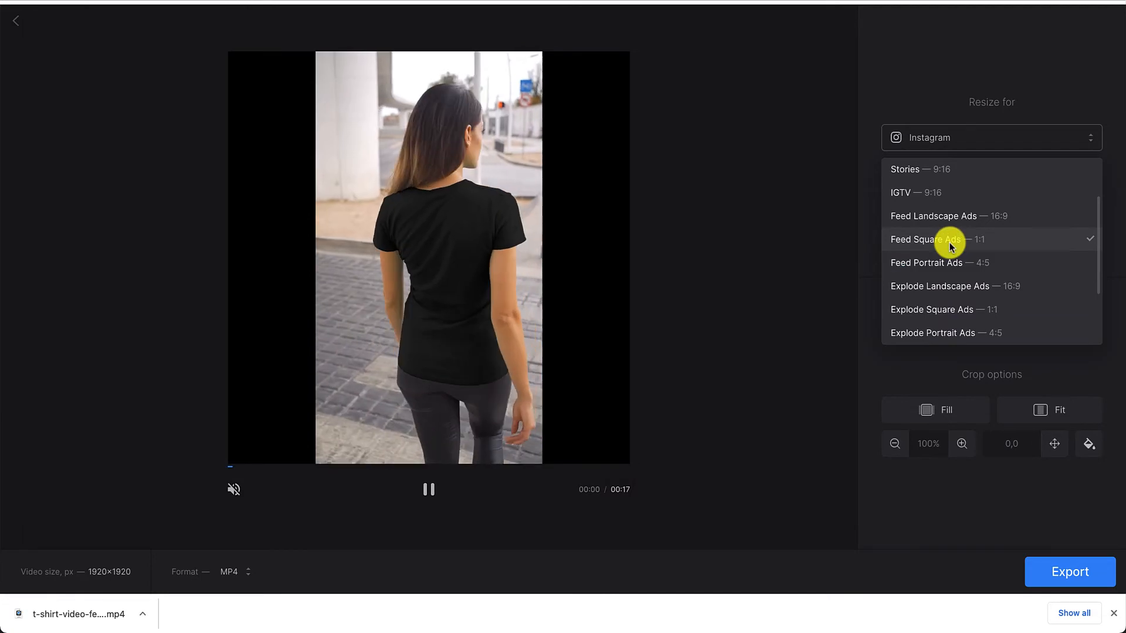
scroll(950, 244, "up", 3)
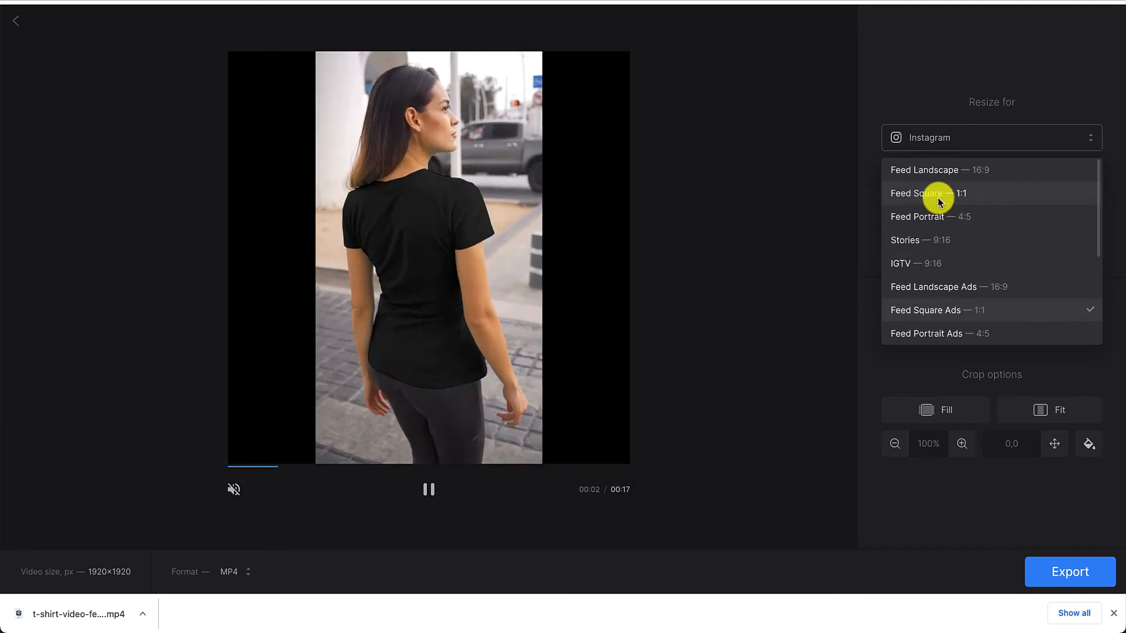
left_click(938, 194)
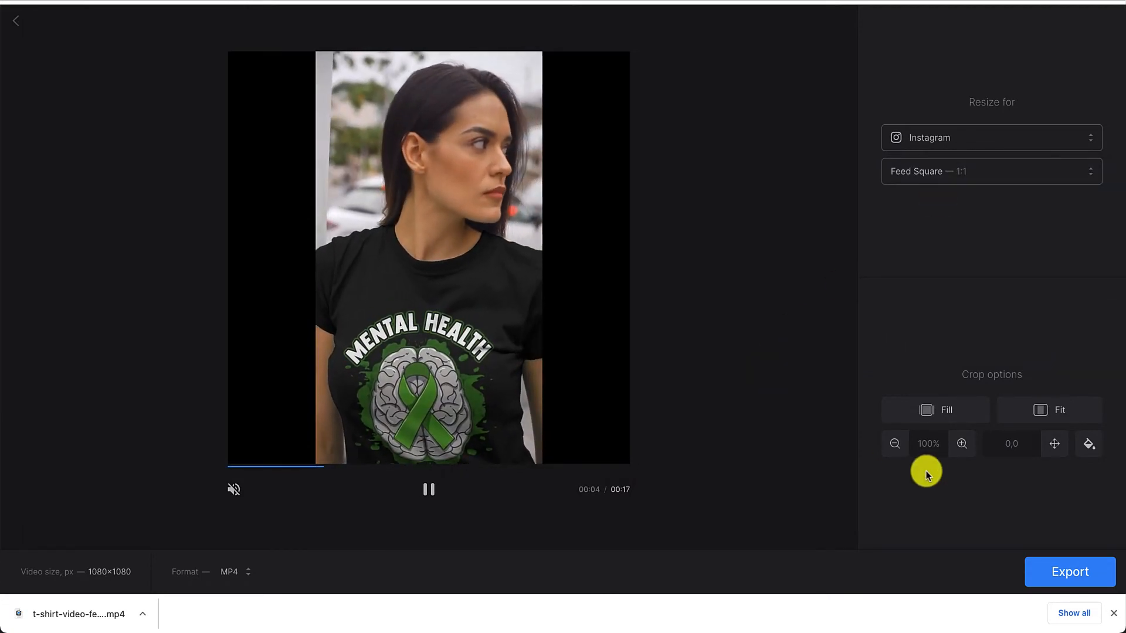
Fill the square frame with the video and shift the crop position vertically to 0,-3
left_click(939, 415)
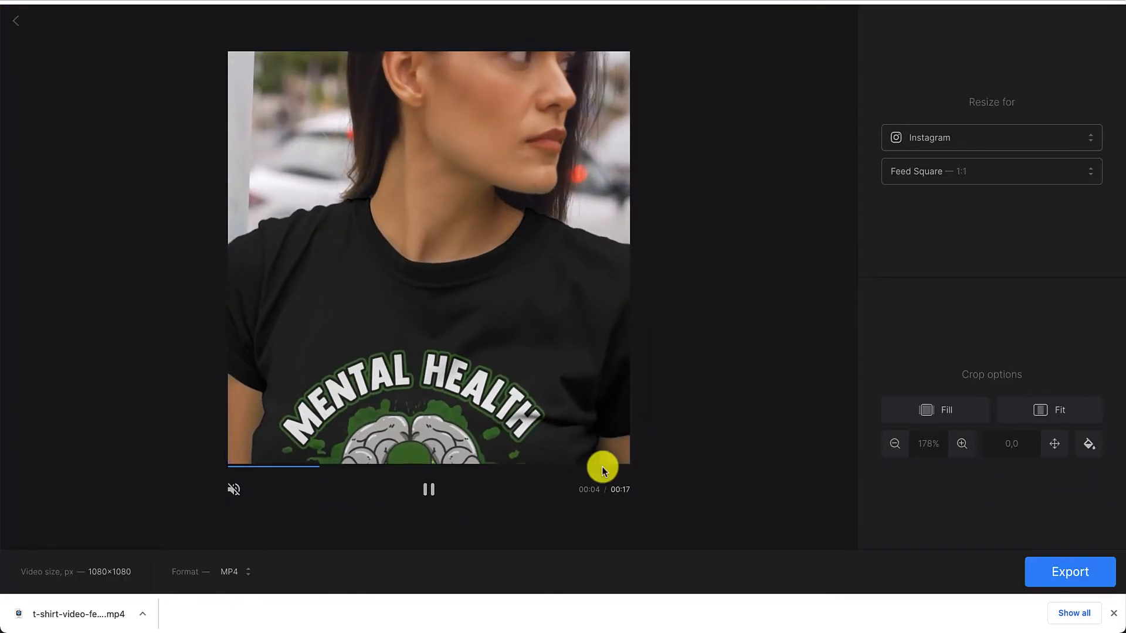
left_click(1053, 443)
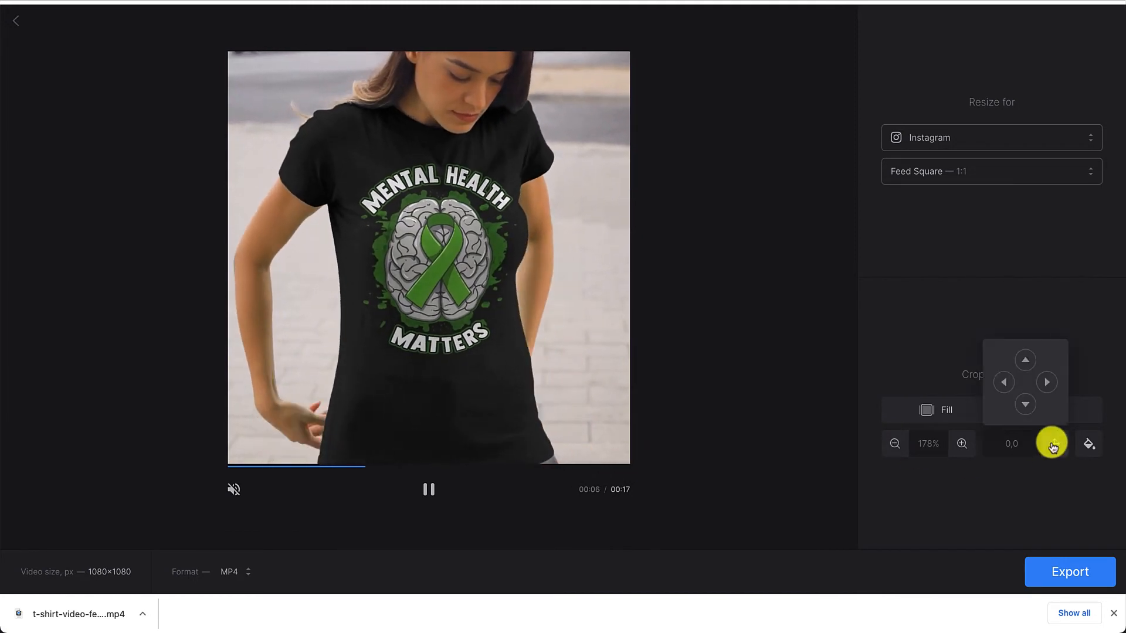
left_click(1025, 360)
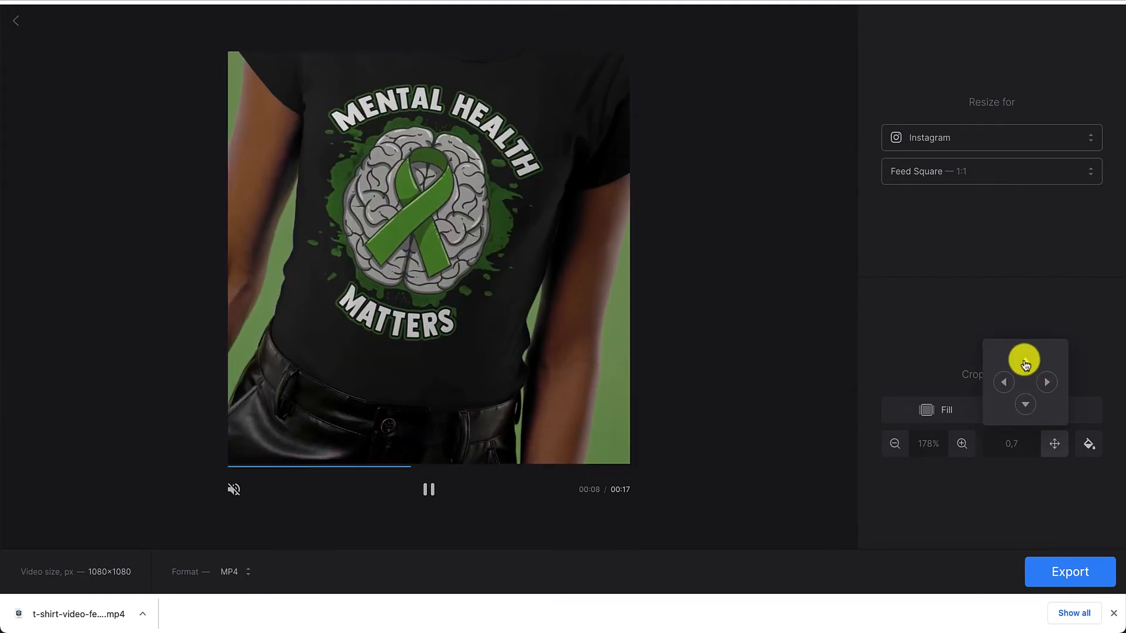
left_click(1024, 403)
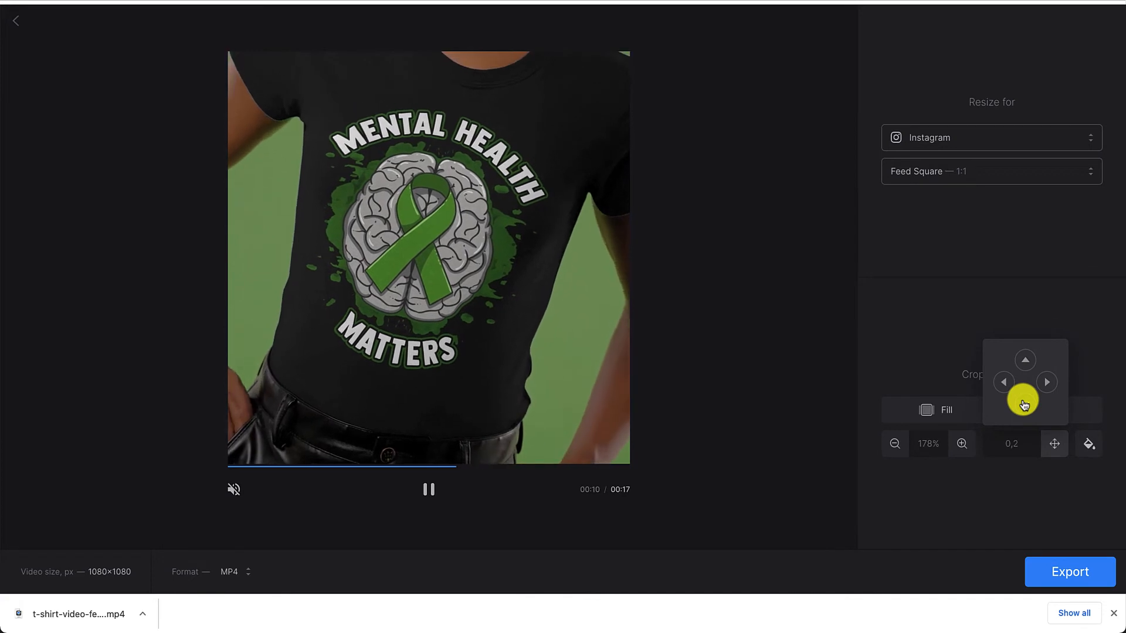
left_click(1024, 404)
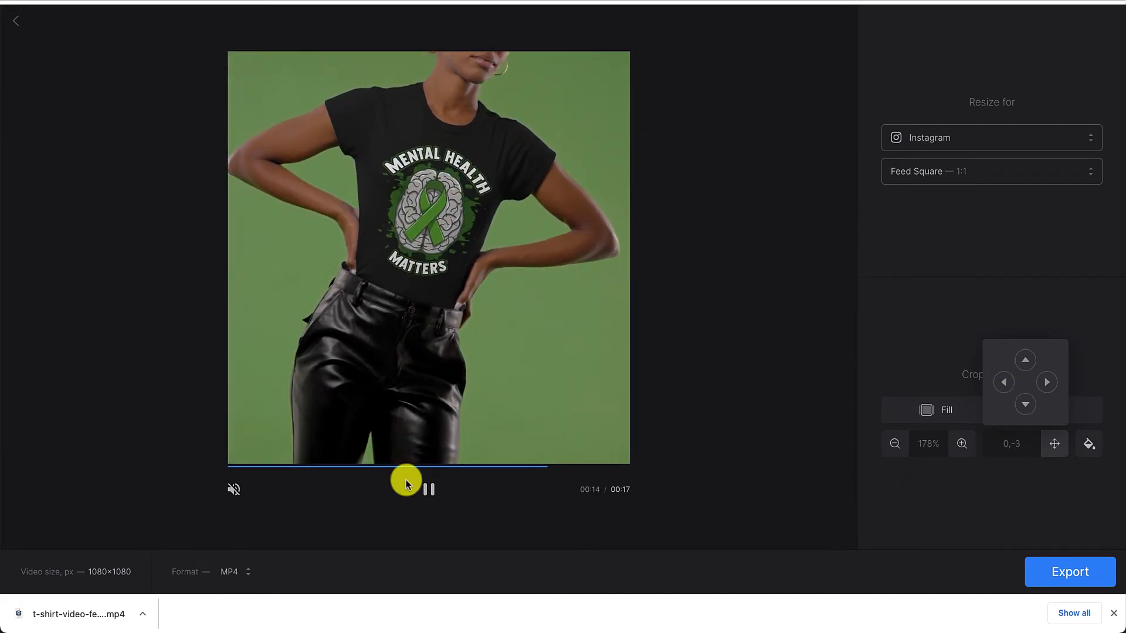
Pause the preview, export the square video as MP4 and download the result
left_click(428, 489)
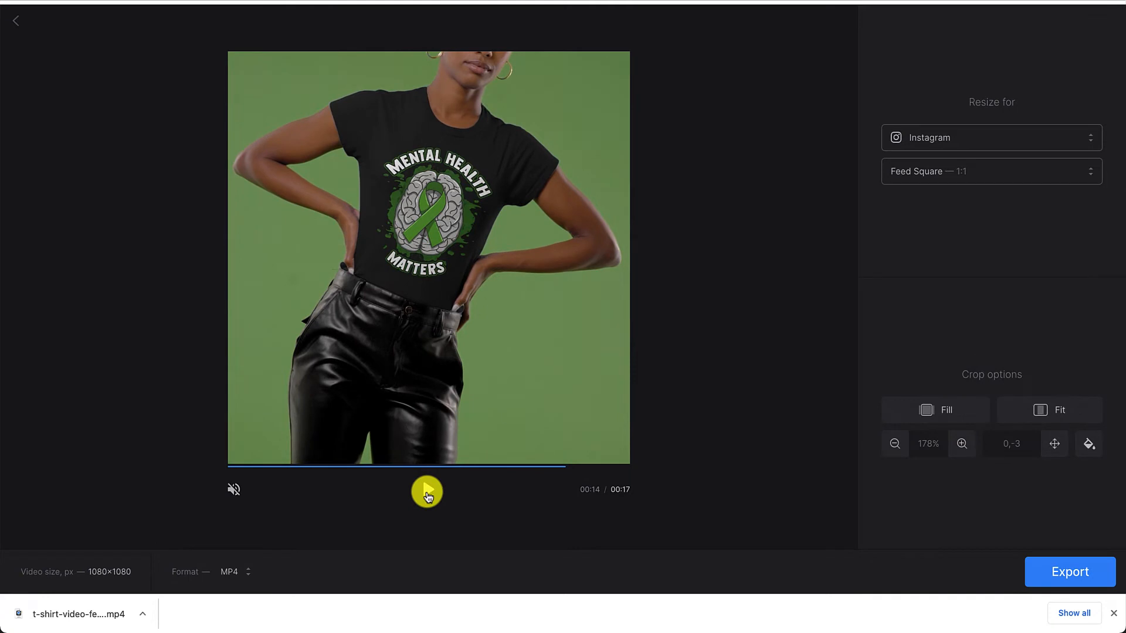
left_click(1053, 572)
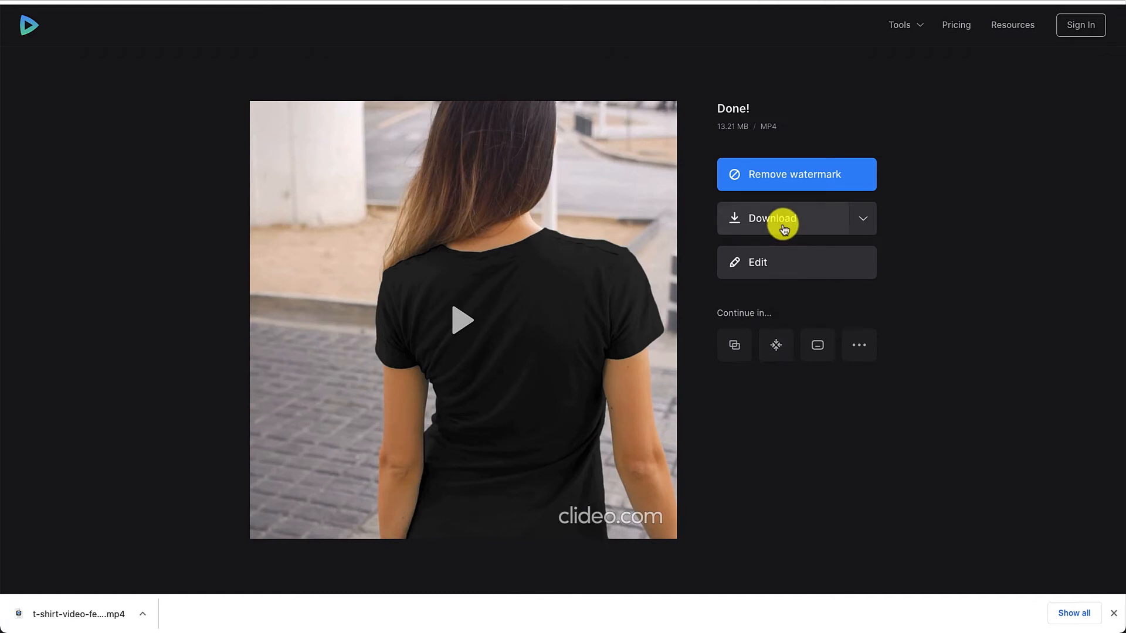
left_click(783, 226)
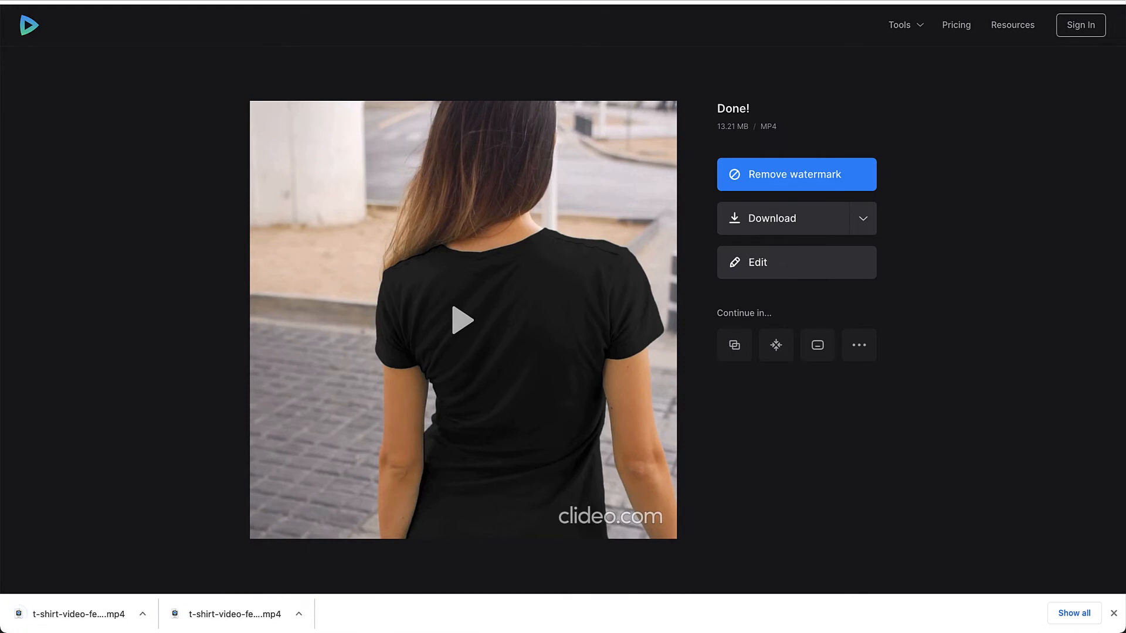
Switch to the product editor in Launch Cart and delete both existing videos from the product's media
left_click(460, 1)
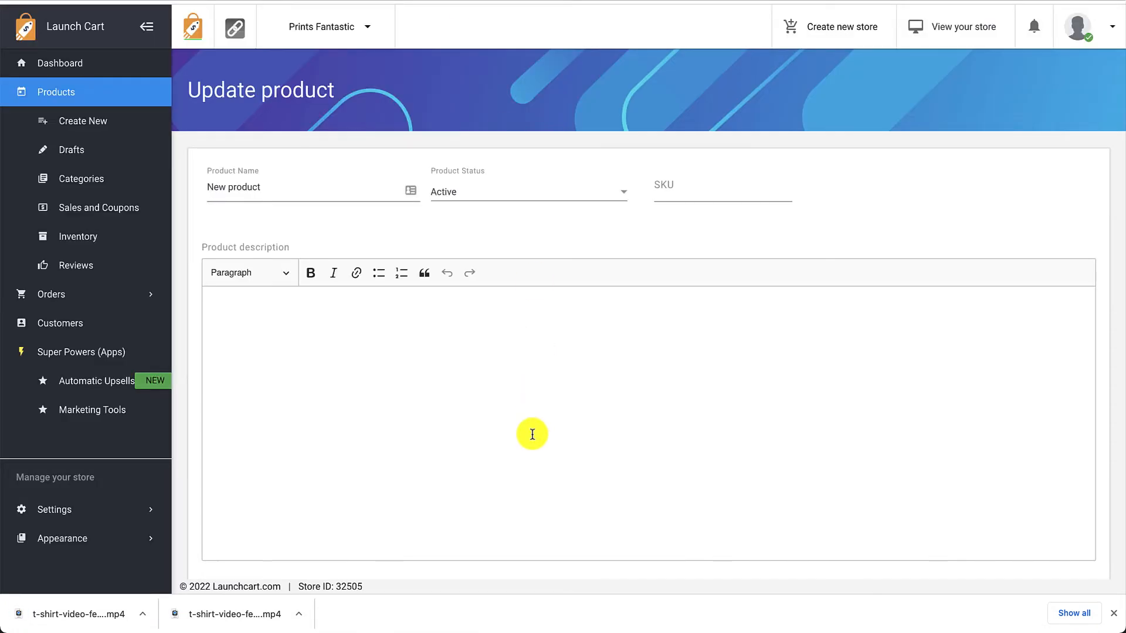
scroll(533, 435, "down", 4)
scroll(532, 435, "down", 6)
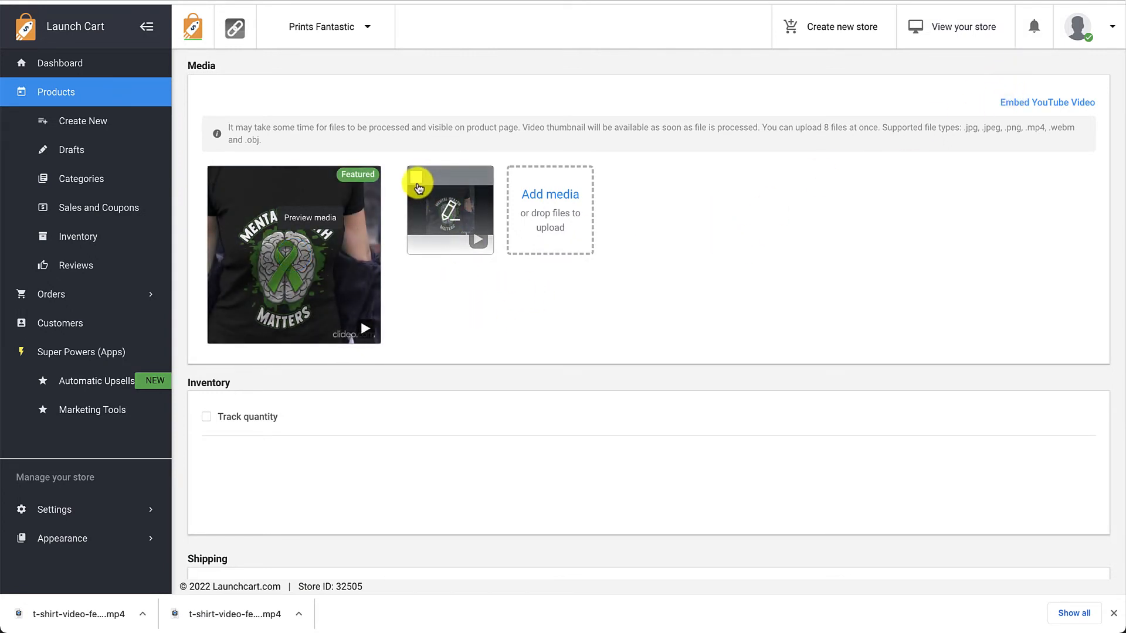
left_click(416, 181)
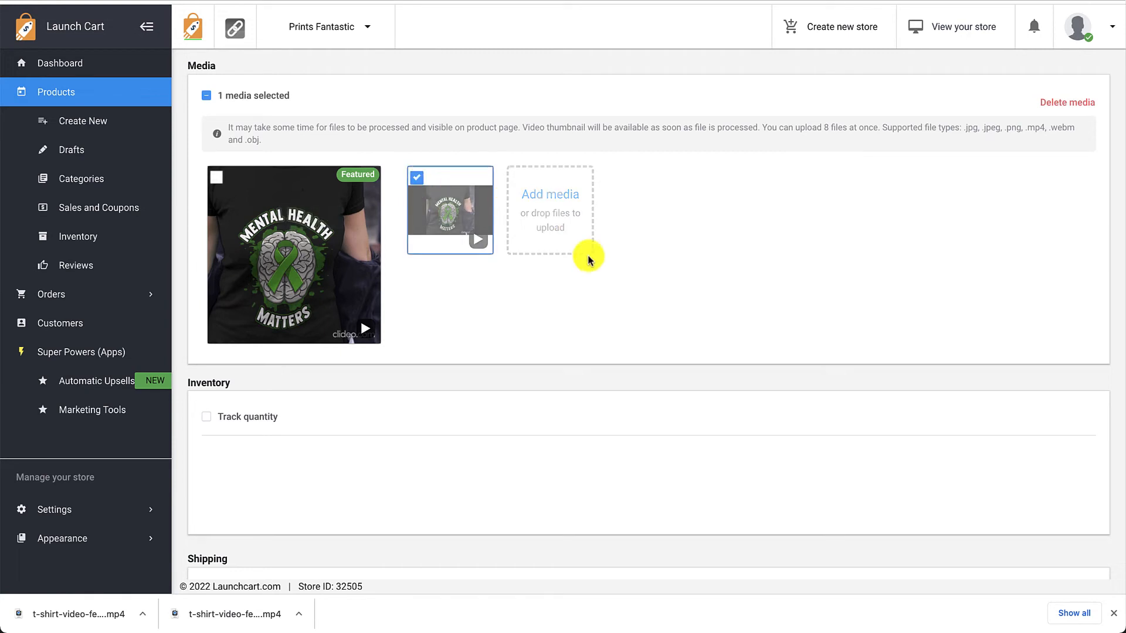
left_click(1070, 109)
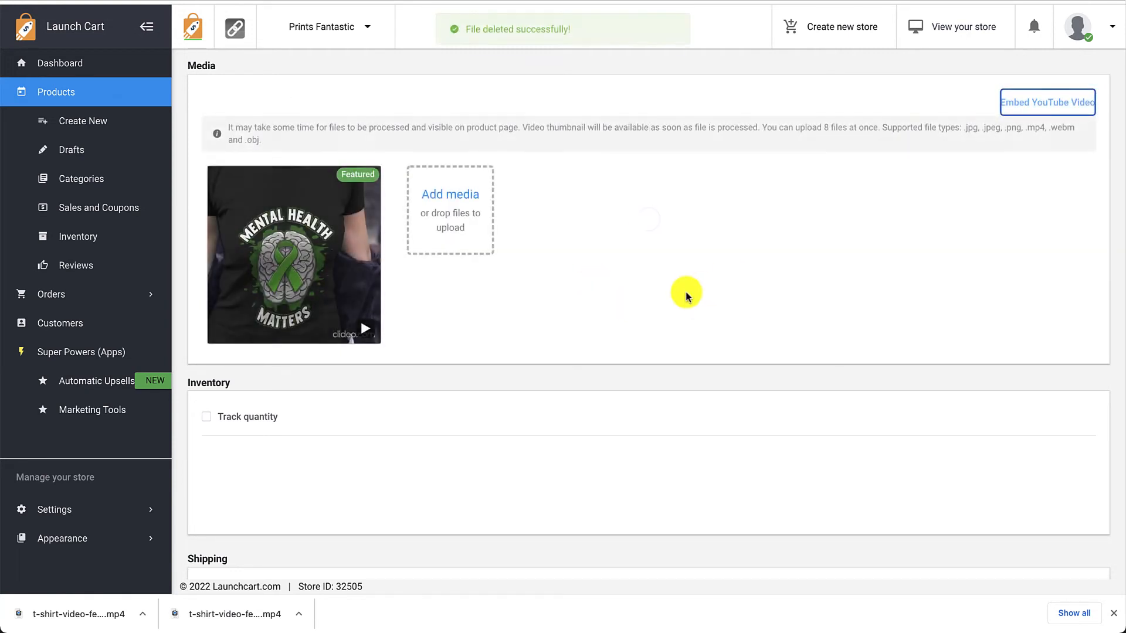
left_click(217, 177)
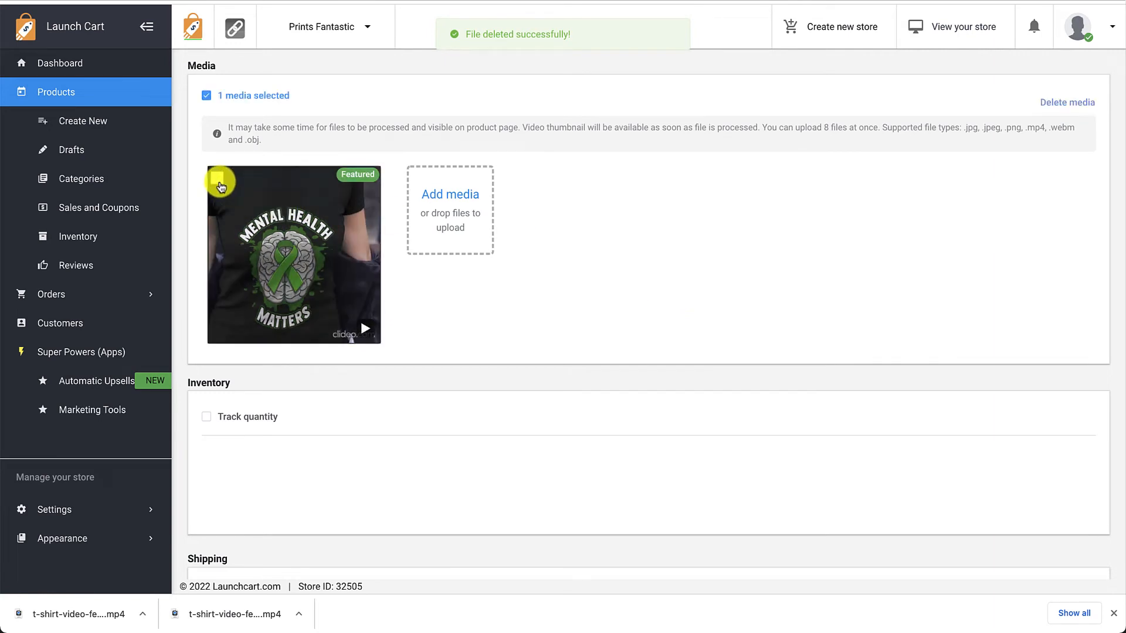
left_click(1066, 104)
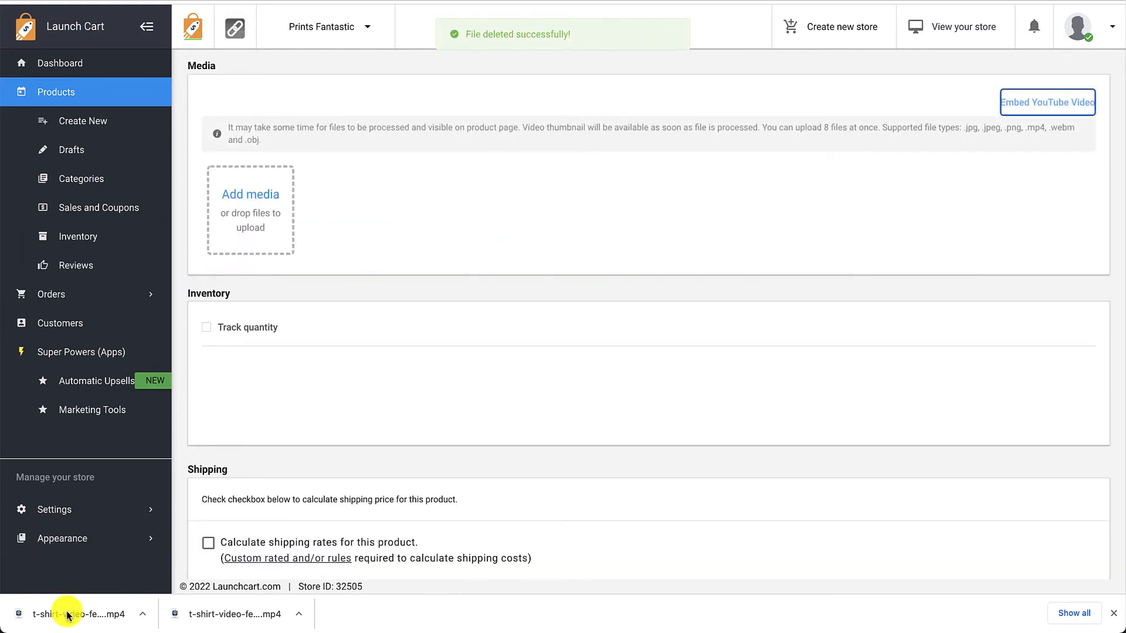
Upload the two downloaded T-shirt MP4 videos to the product's media and save the product
left_click_drag(67, 612, 270, 210)
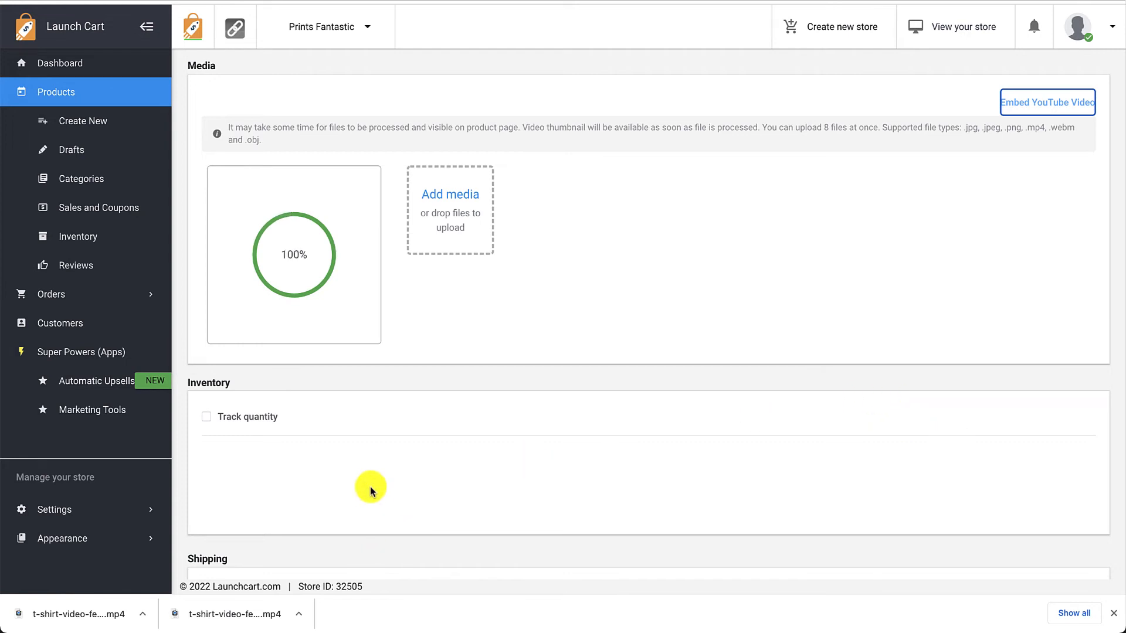
left_click_drag(216, 612, 452, 223)
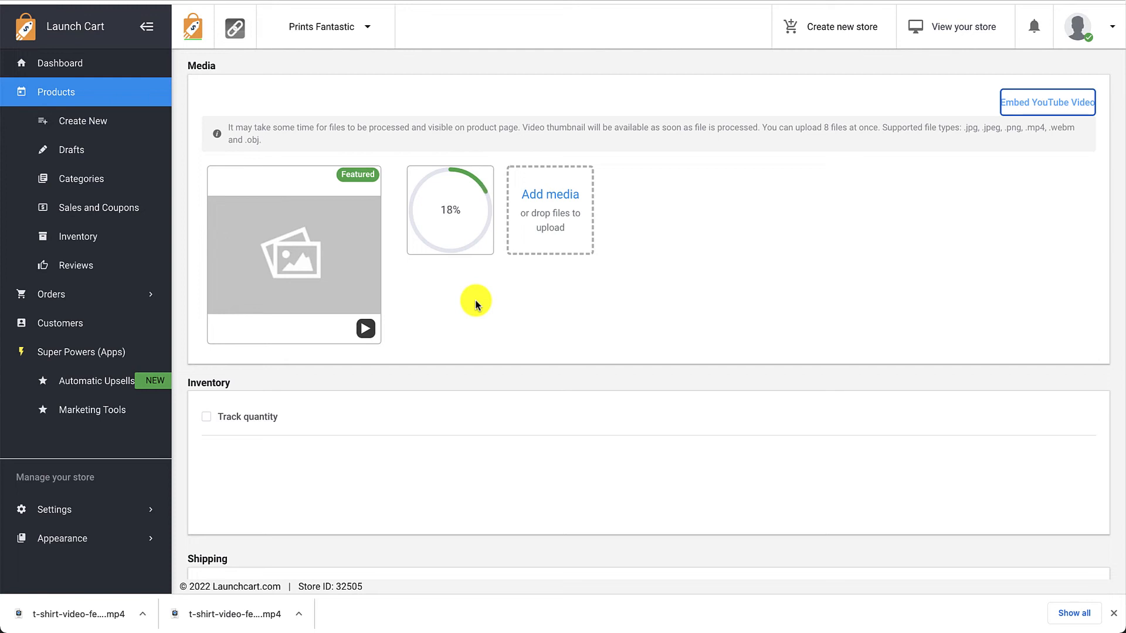
left_click(767, 1)
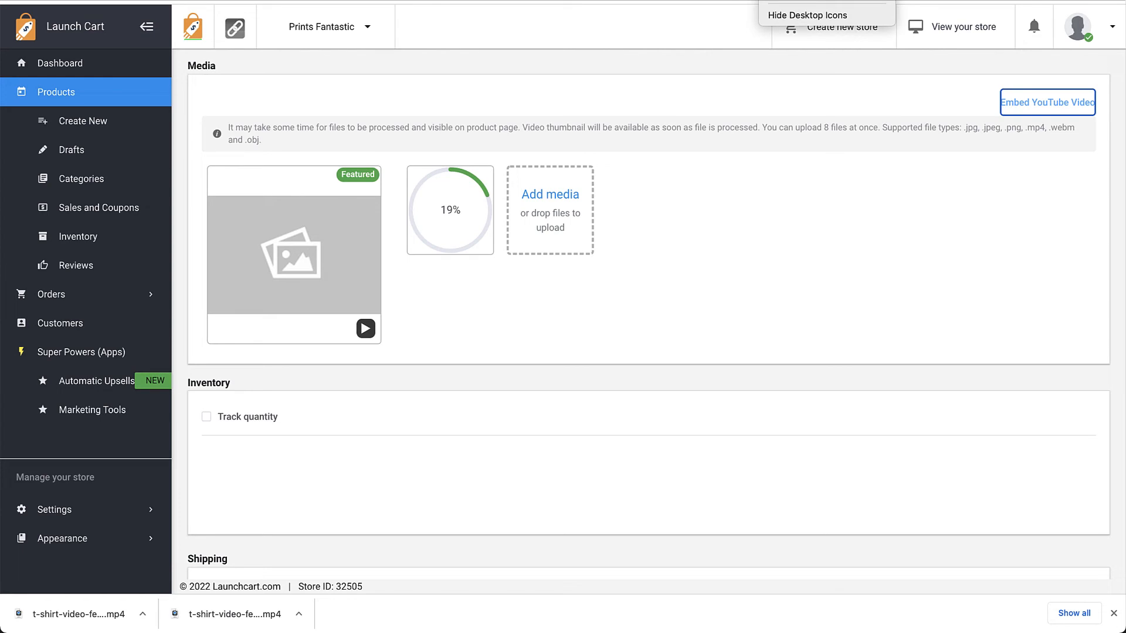
left_click(774, 1)
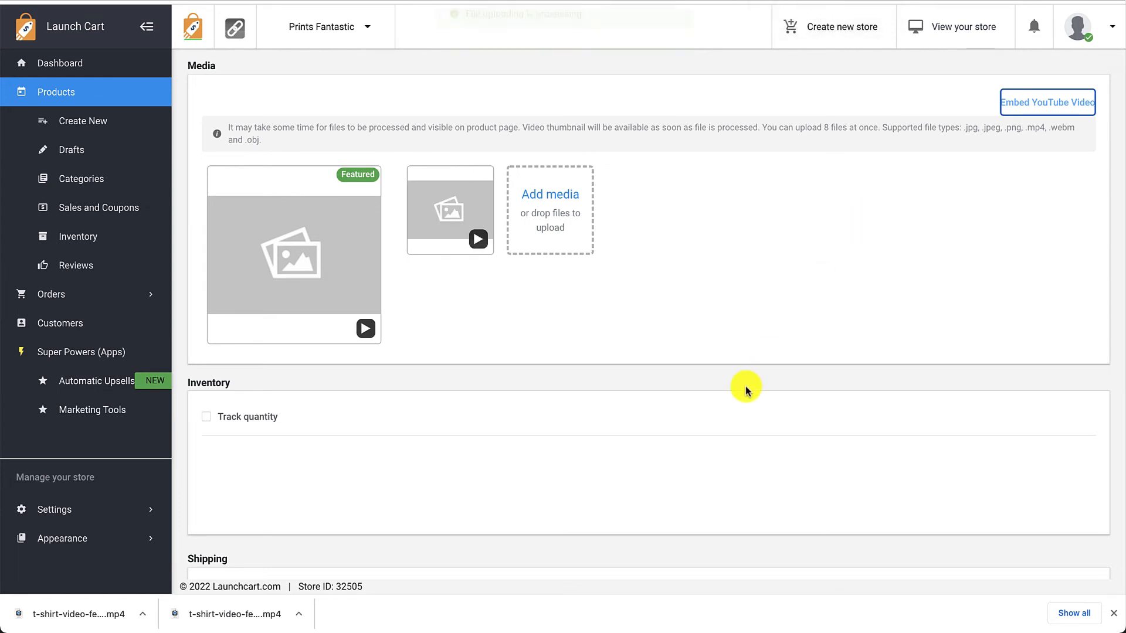
scroll(922, 366, "down", 10)
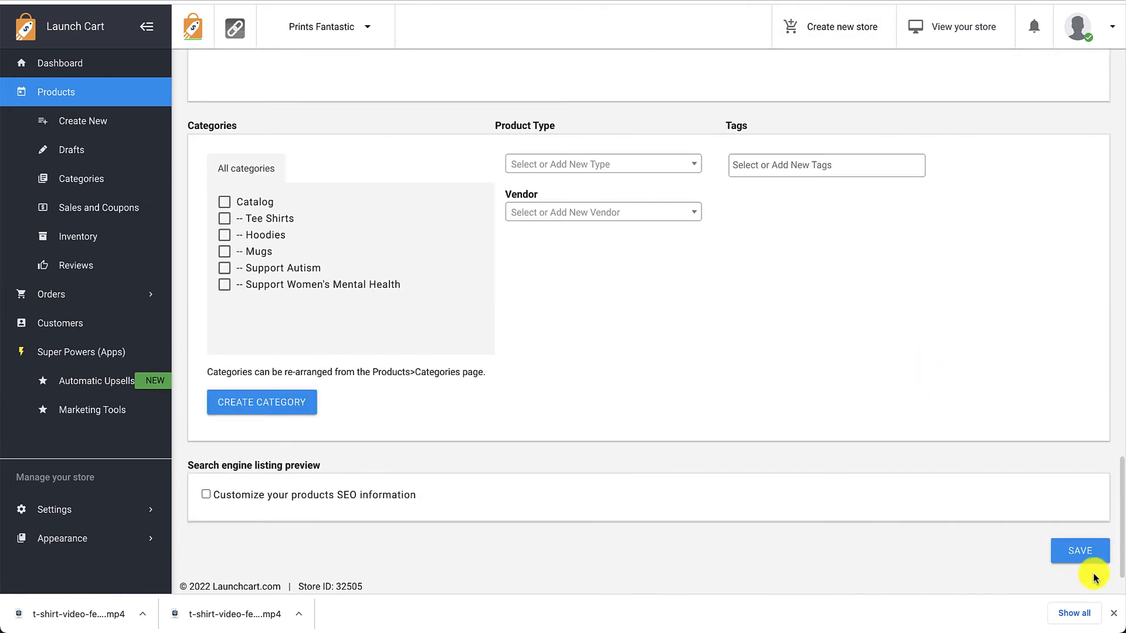
left_click(1086, 555)
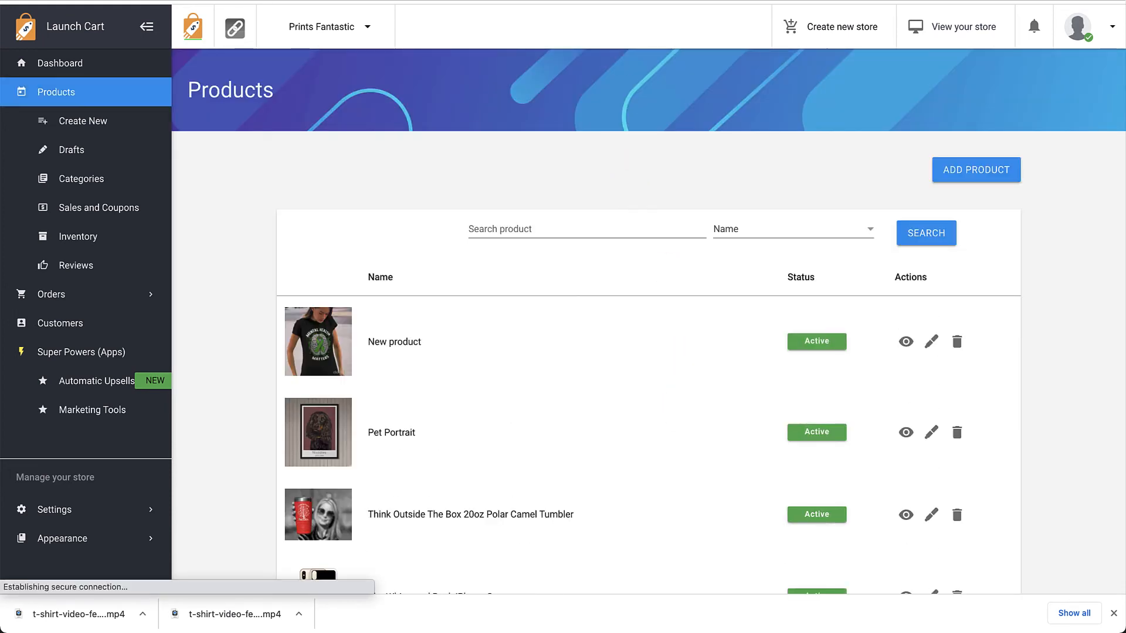
Refresh the product's storefront page and play part of its first video, the square version
left_click(112, 1)
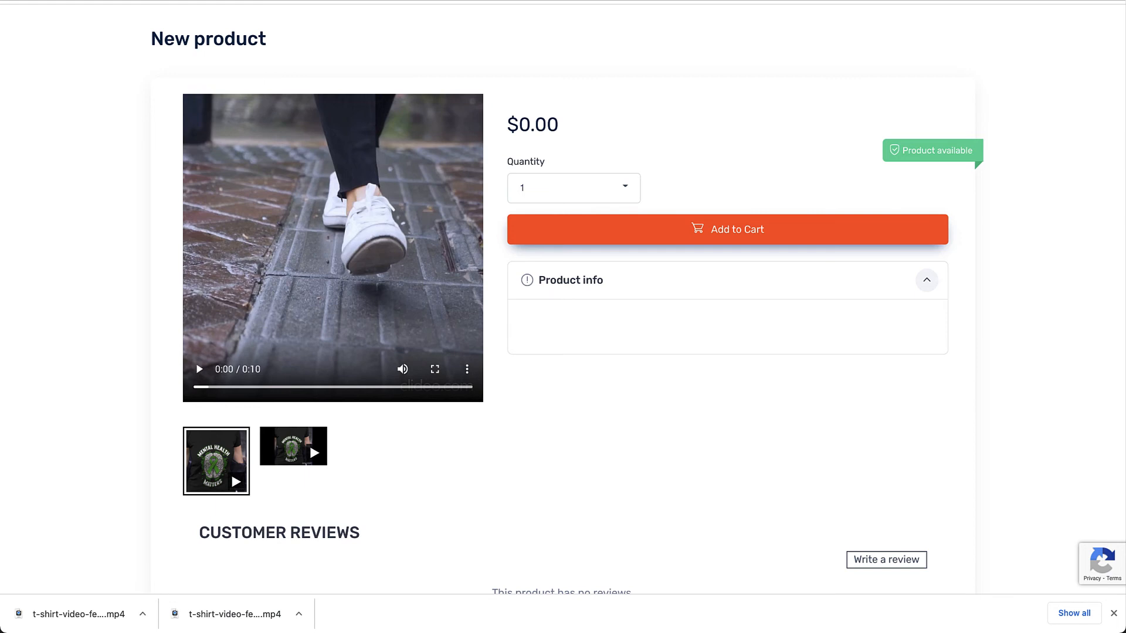
key("super+r")
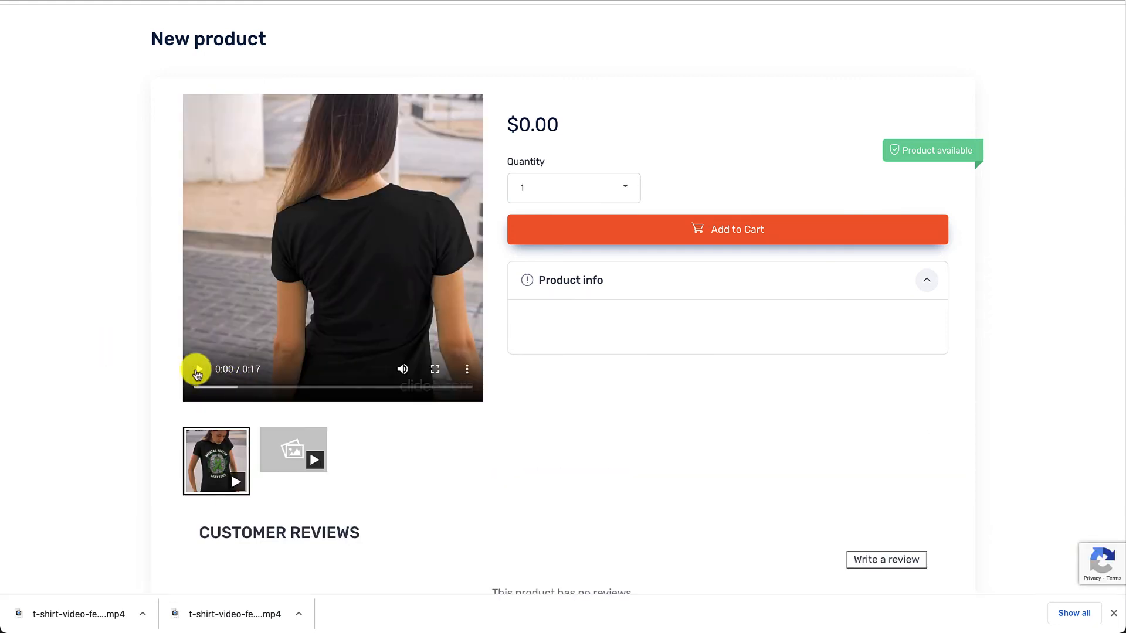
left_click(198, 369)
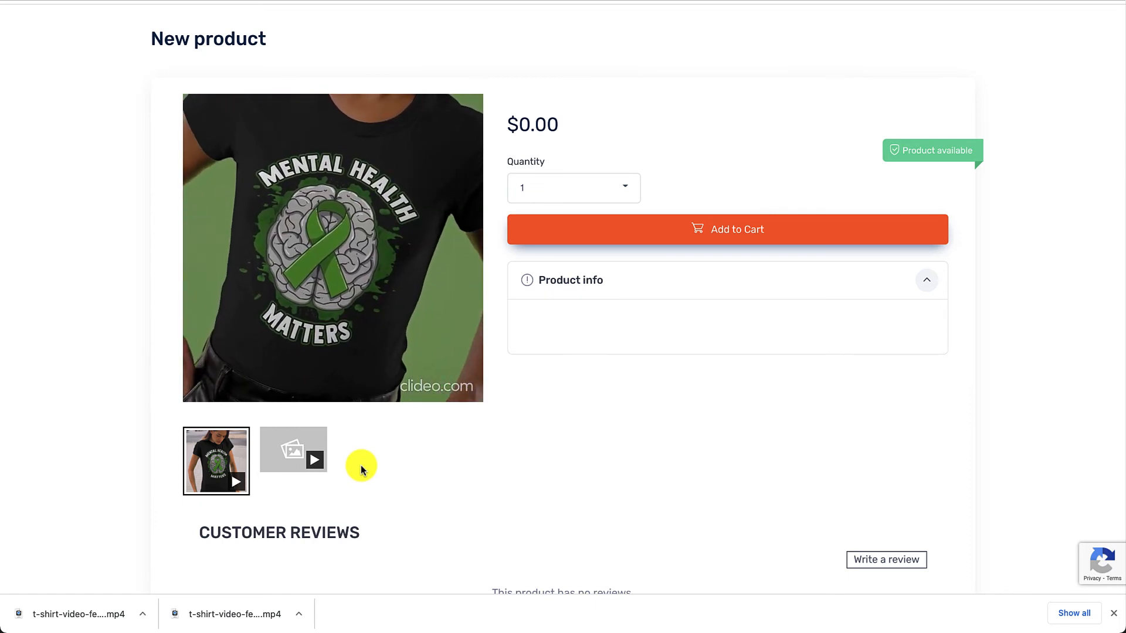
mouse_move(269, 377)
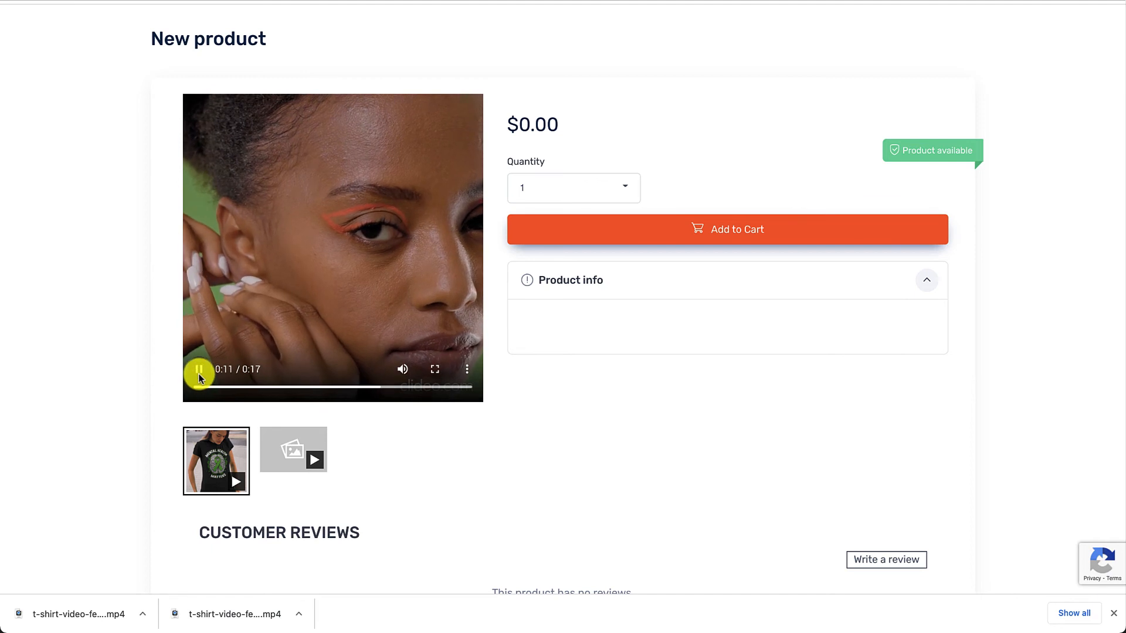
left_click(199, 371)
Open the second product video and examine how the portrait version fits on the storefront page
left_click(279, 444)
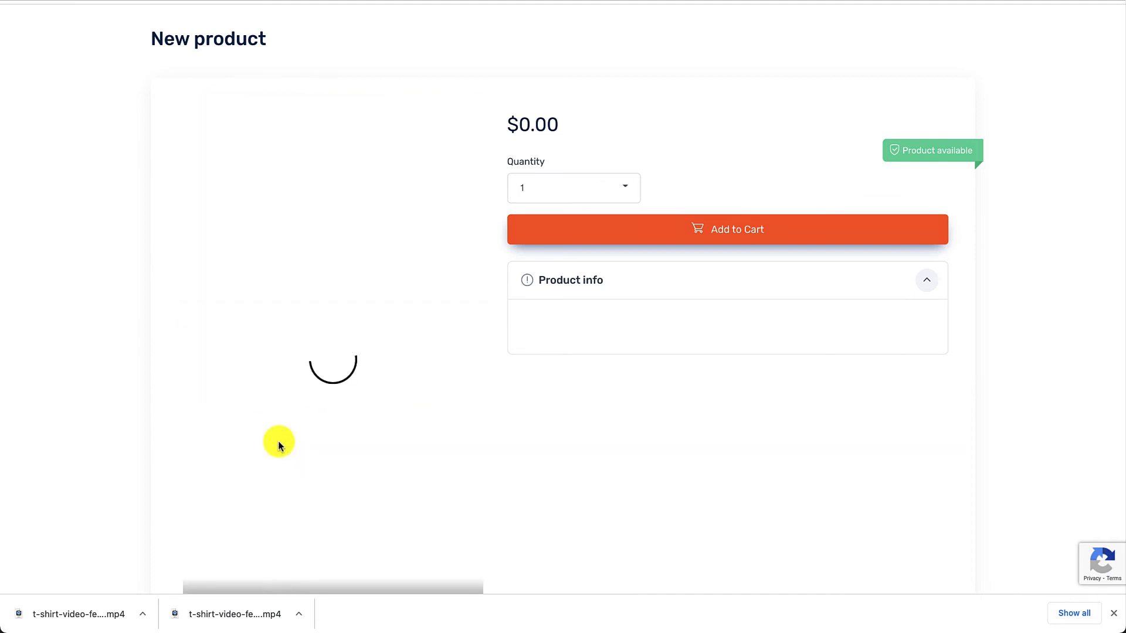
scroll(643, 501, "down", 2)
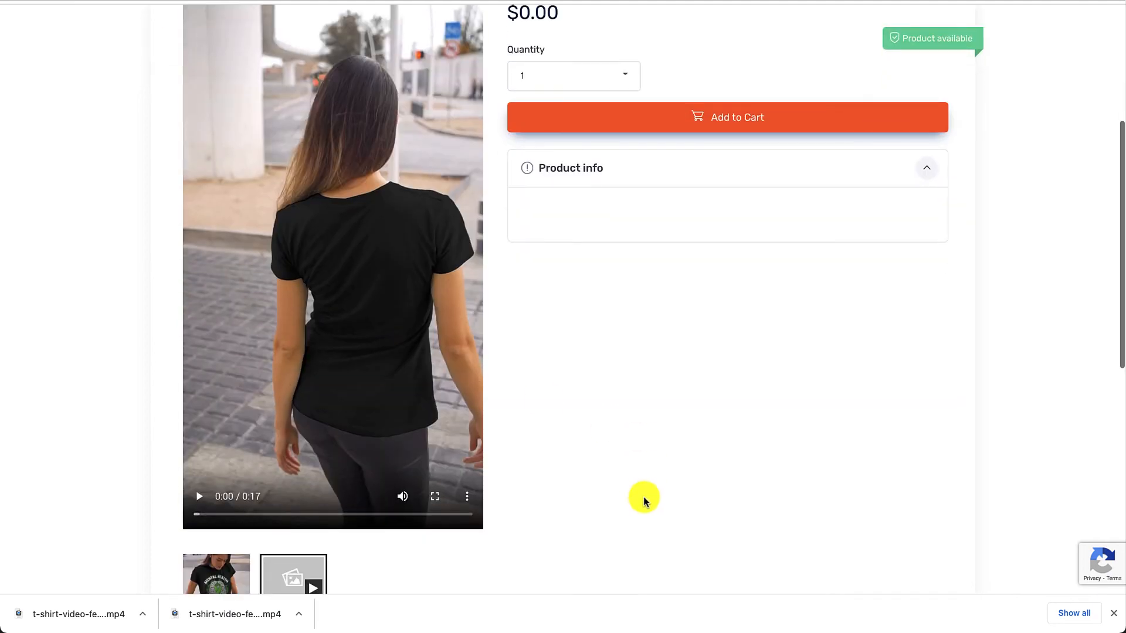
scroll(535, 299, "up", 2)
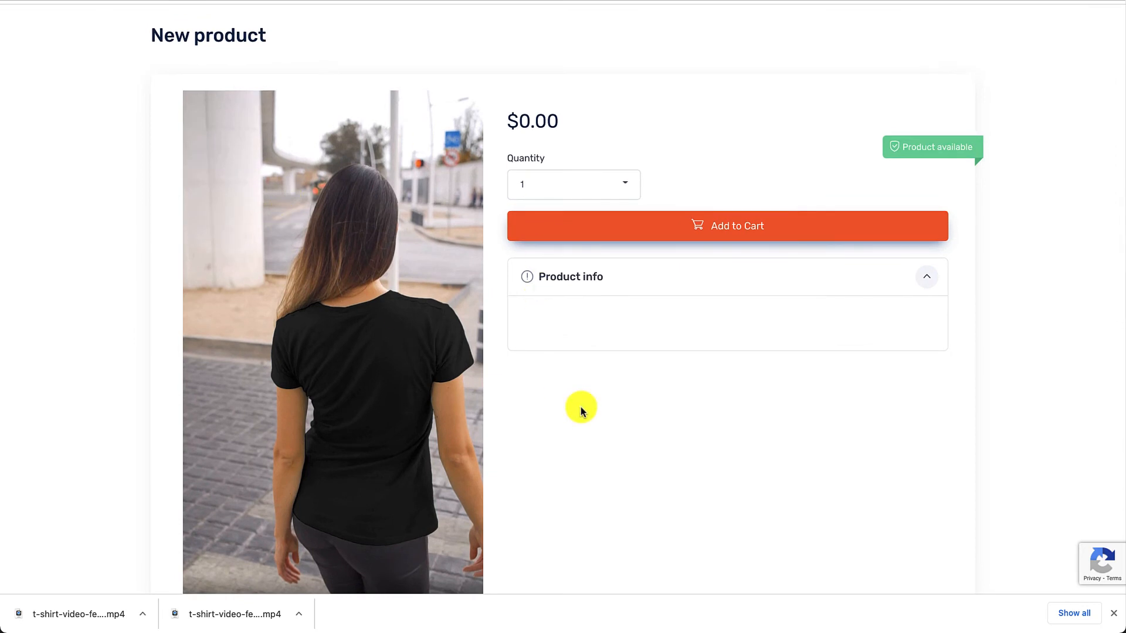
scroll(580, 407, "down", 2)
scroll(580, 407, "up", 2)
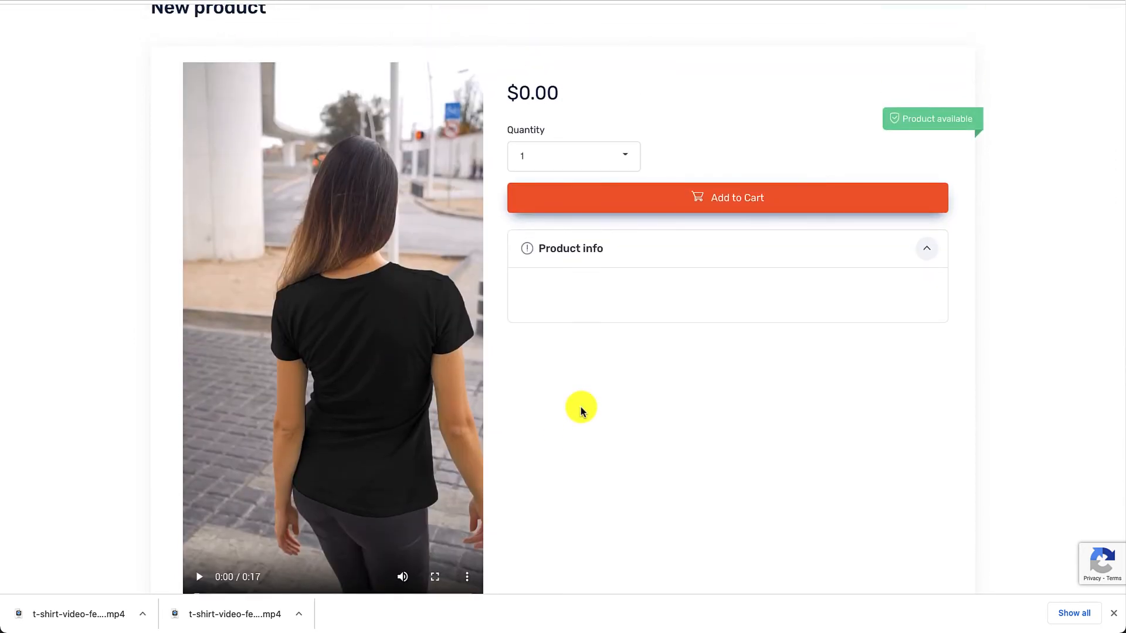
scroll(581, 411, "down", 2)
scroll(582, 411, "up", 2)
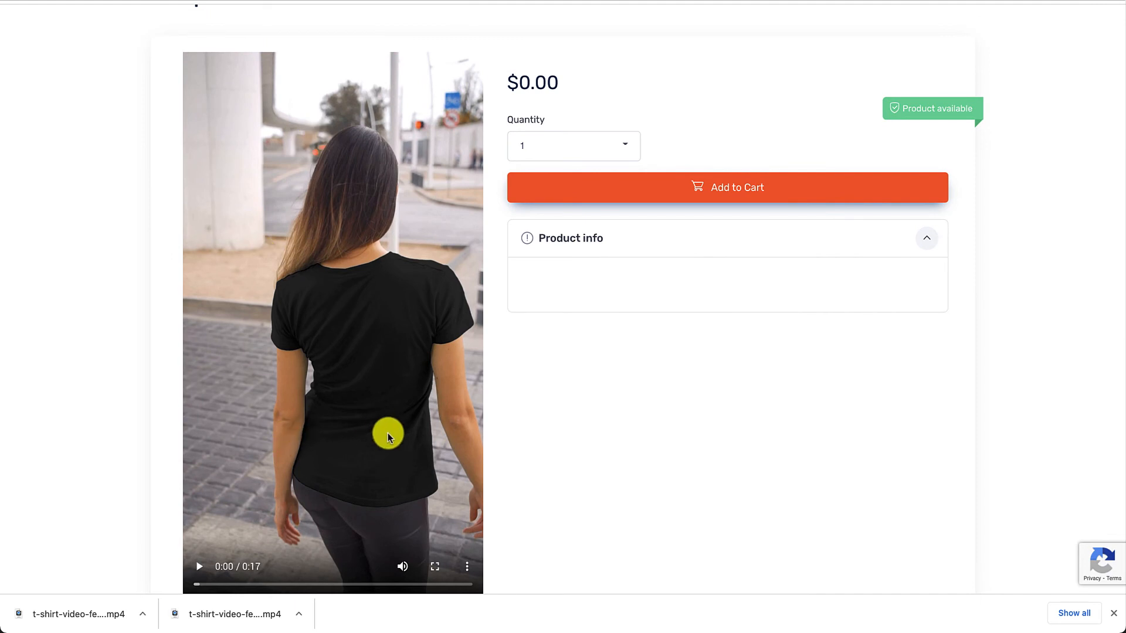
Play the portrait product video partway, pause it, and examine how its height compares with the storefront page and thumbnails
scroll(388, 437, "down", 1)
scroll(388, 435, "down", 3)
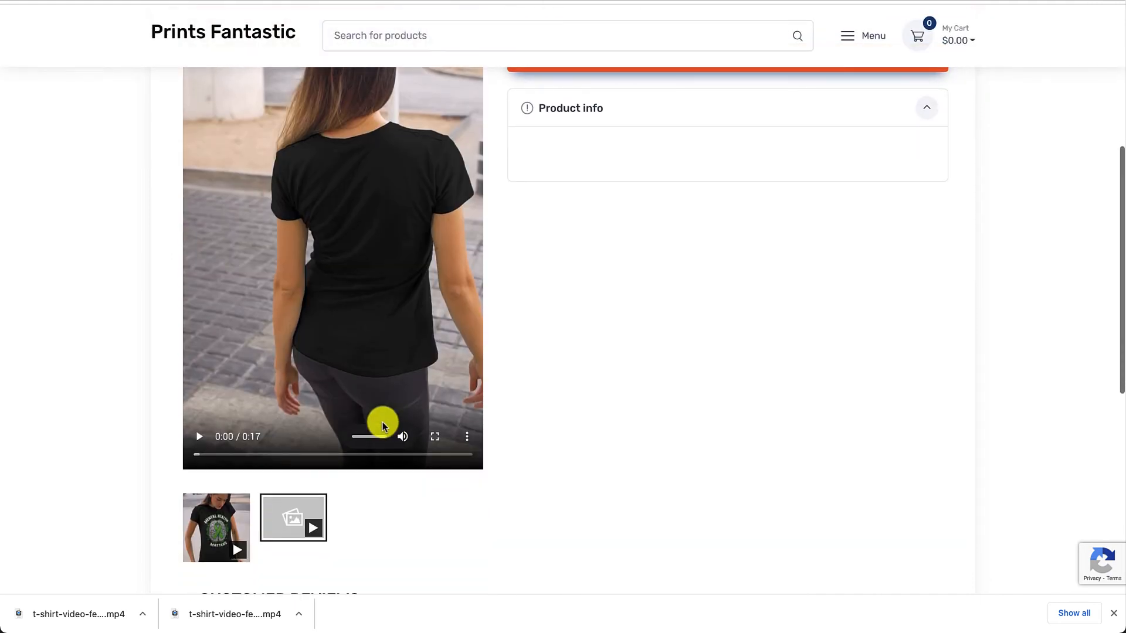
scroll(353, 232, "up", 3)
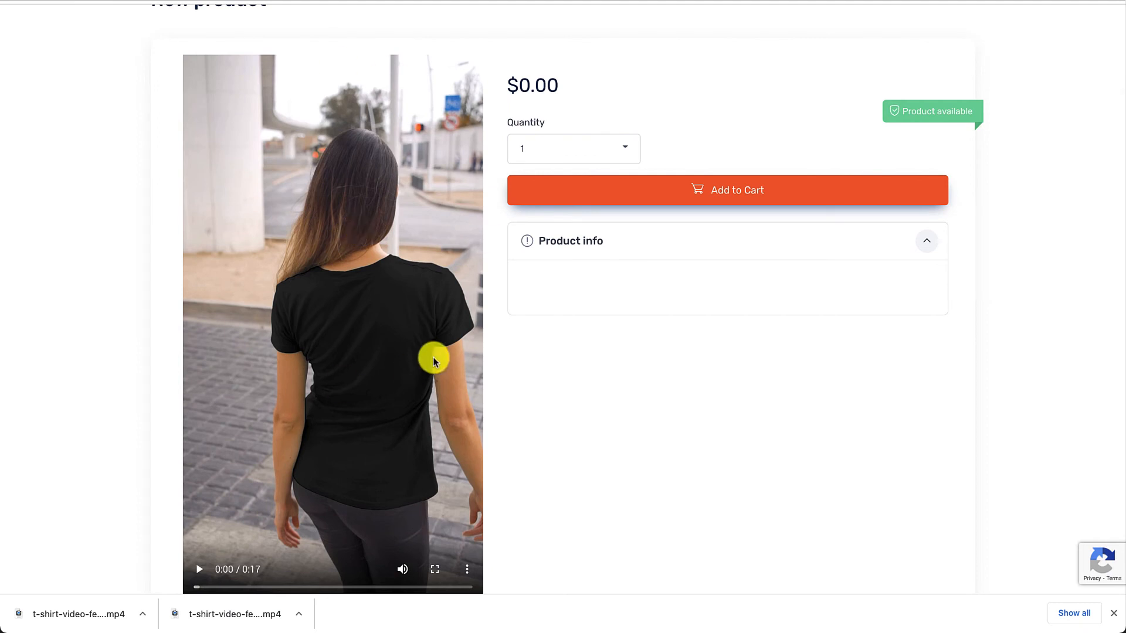
scroll(433, 357, "down", 3)
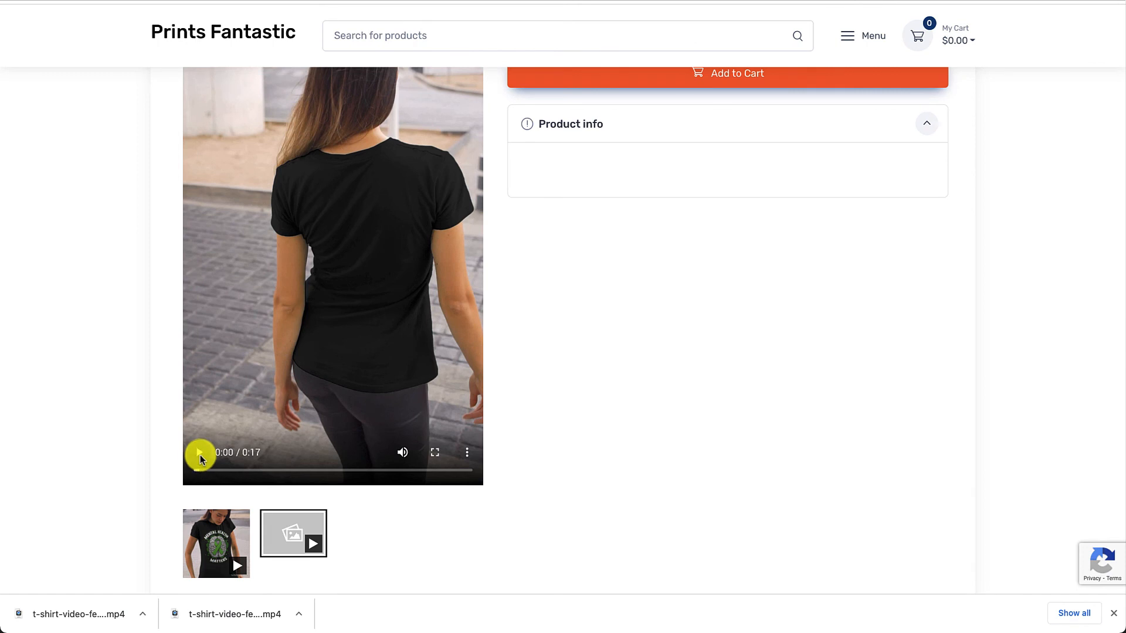
left_click(199, 455)
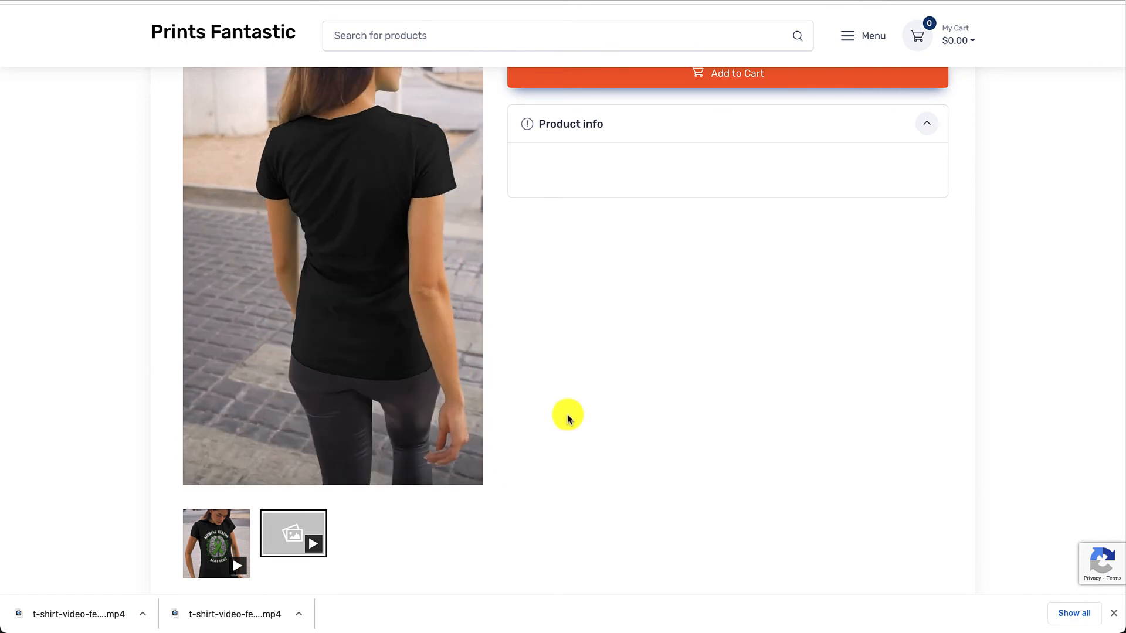
scroll(567, 417, "up", 2)
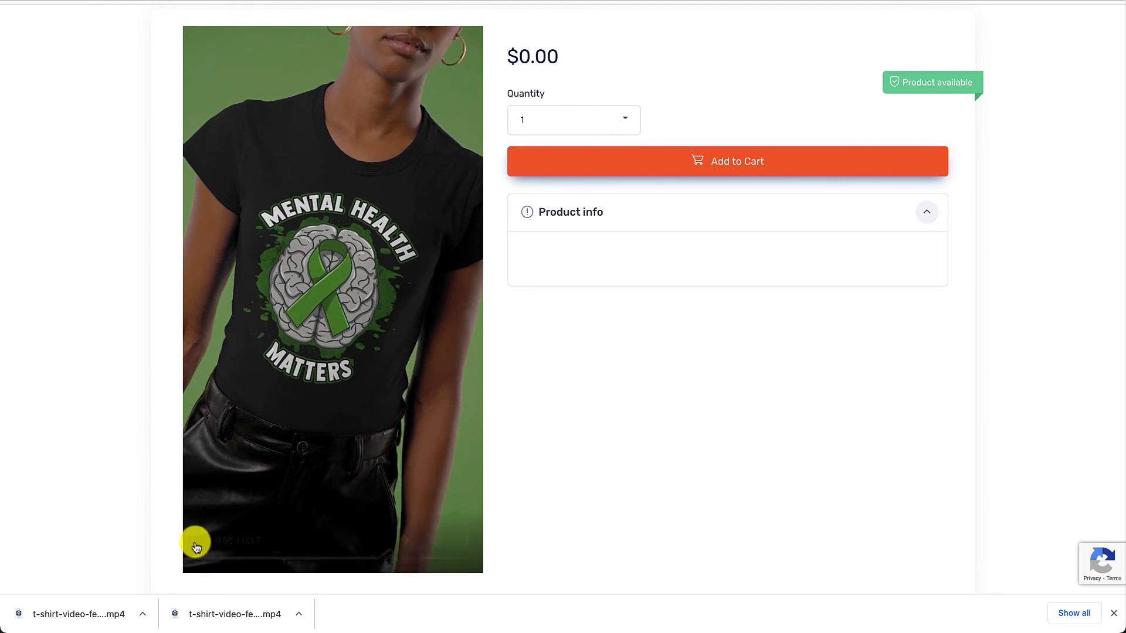
left_click(198, 545)
scroll(523, 473, "down", 2)
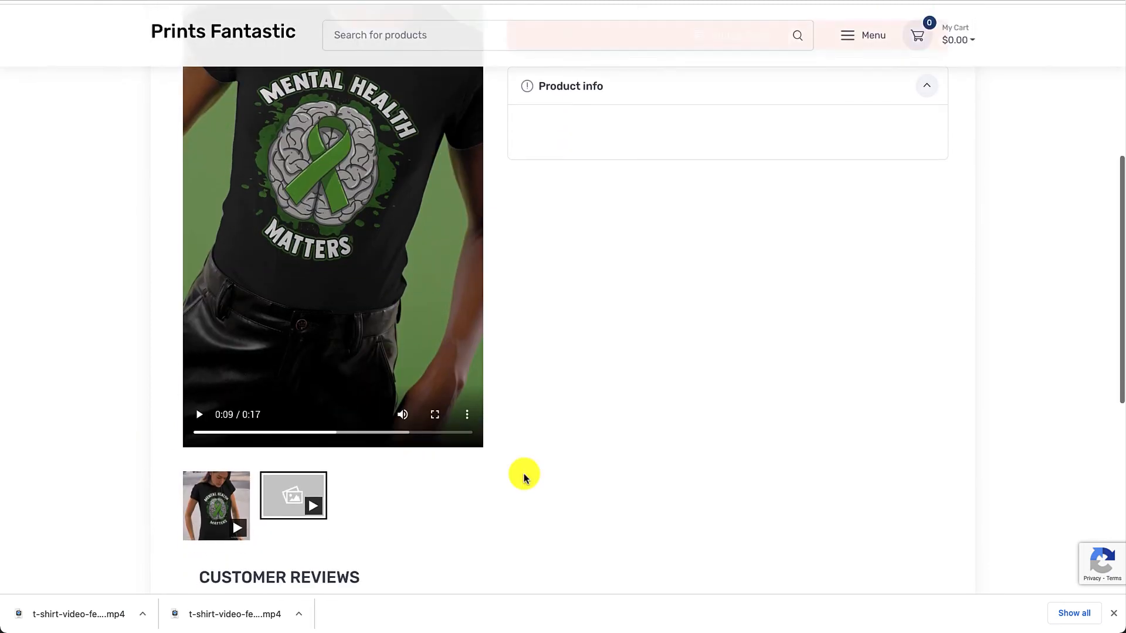
scroll(523, 473, "up", 3)
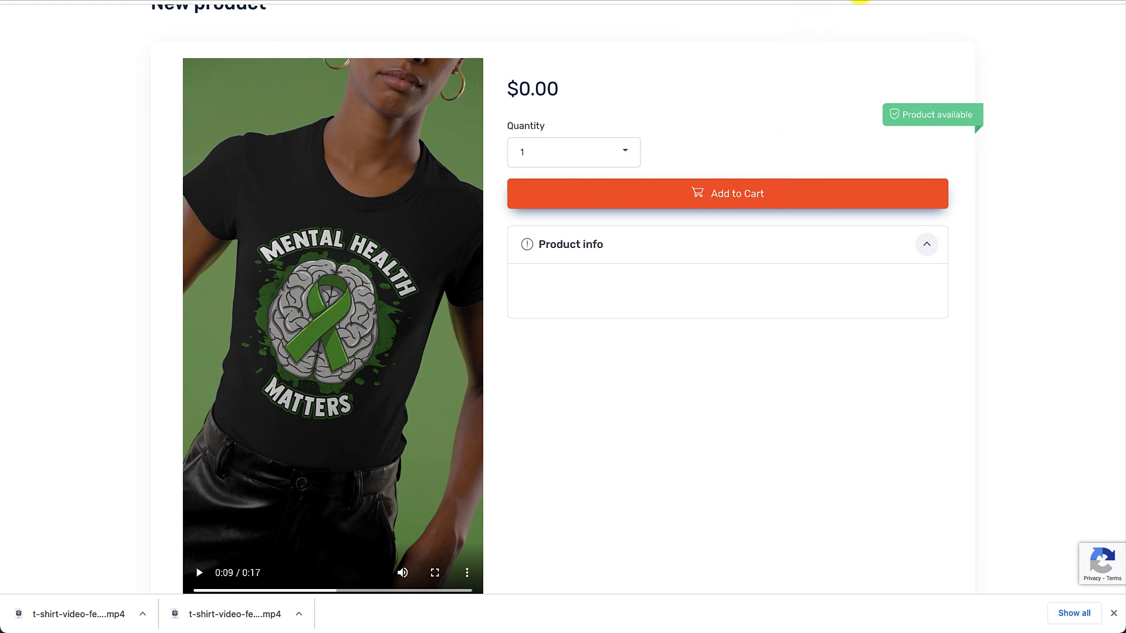
scroll(522, 492, "down", 2)
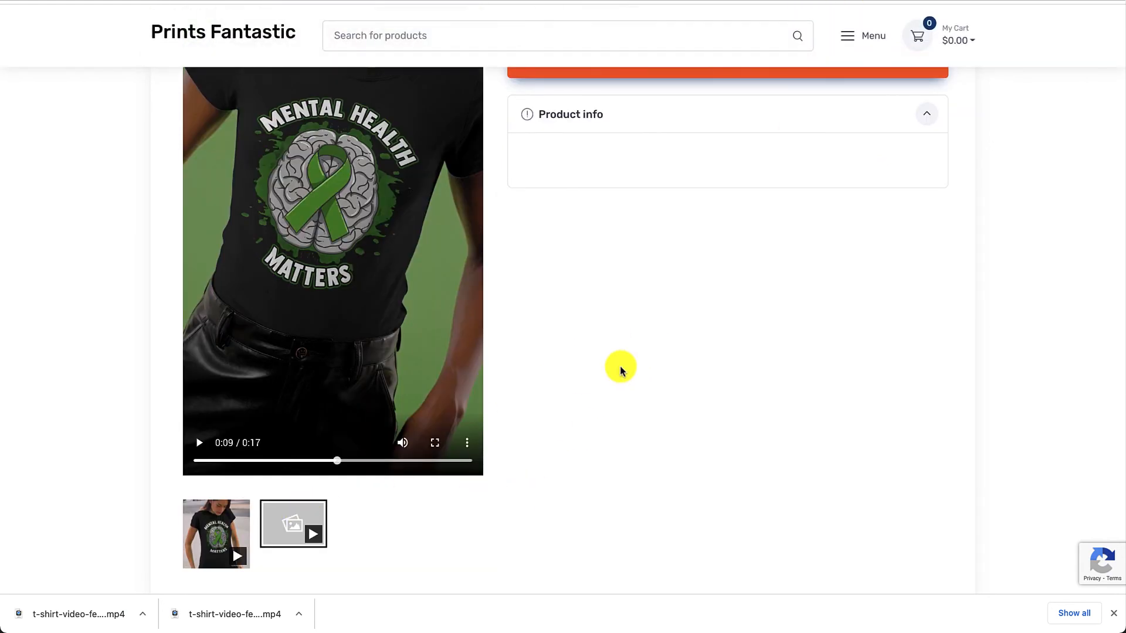
scroll(620, 369, "up", 3)
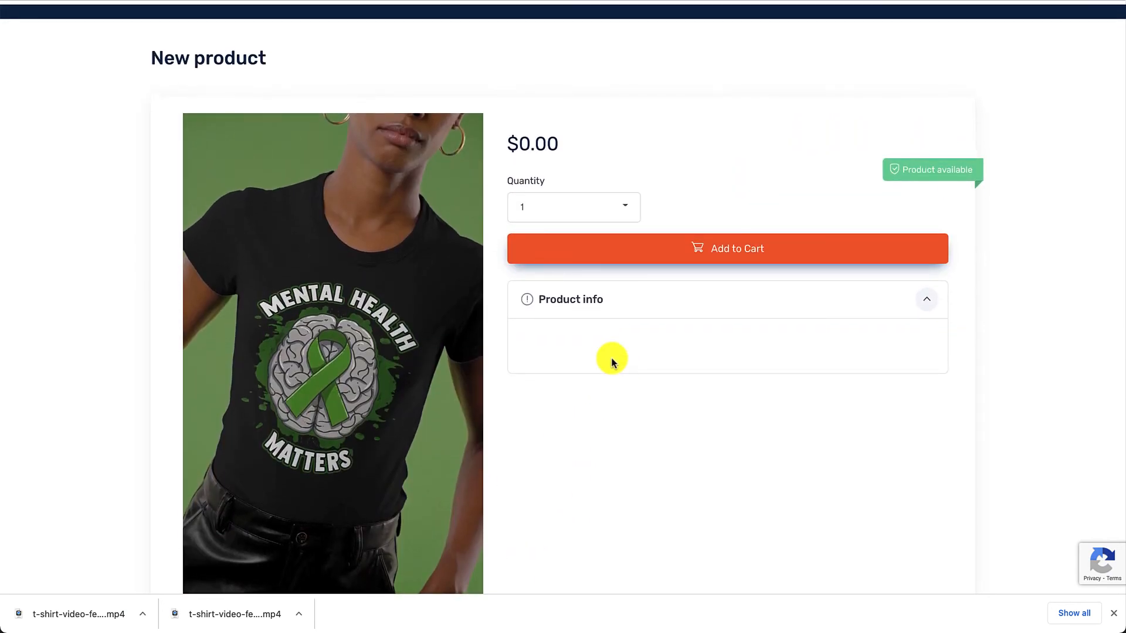
Browse the store's T-shirts, narrow to Support Women's Mental Health, and open the Be Kind To Your Mind Women's short sleeve t-shirt
scroll(528, 211, "up", 2)
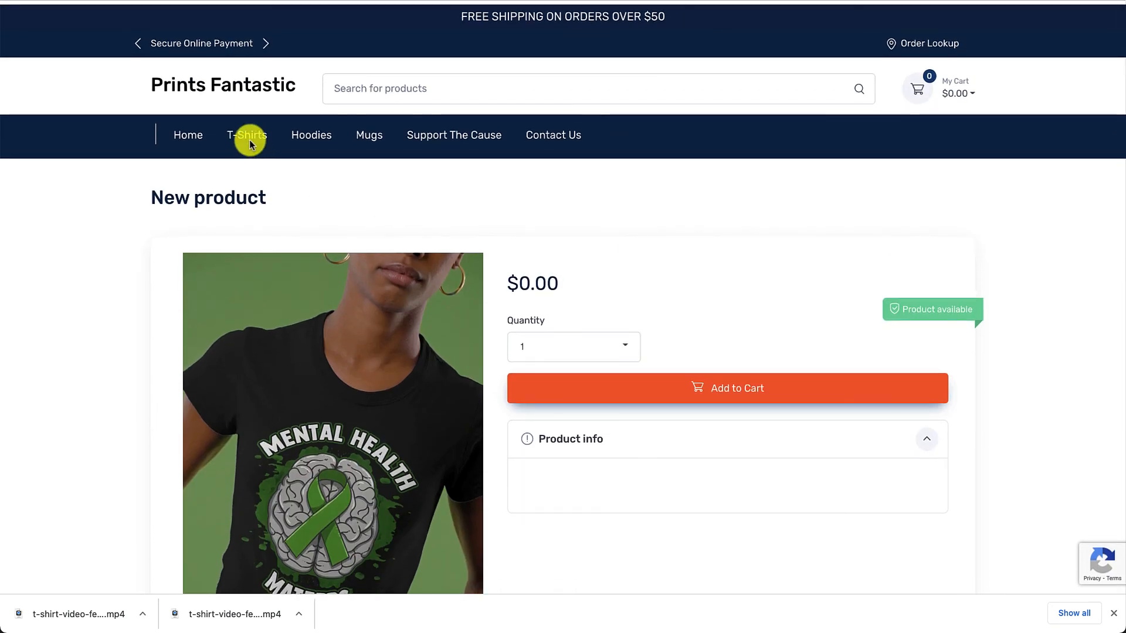
left_click(250, 140)
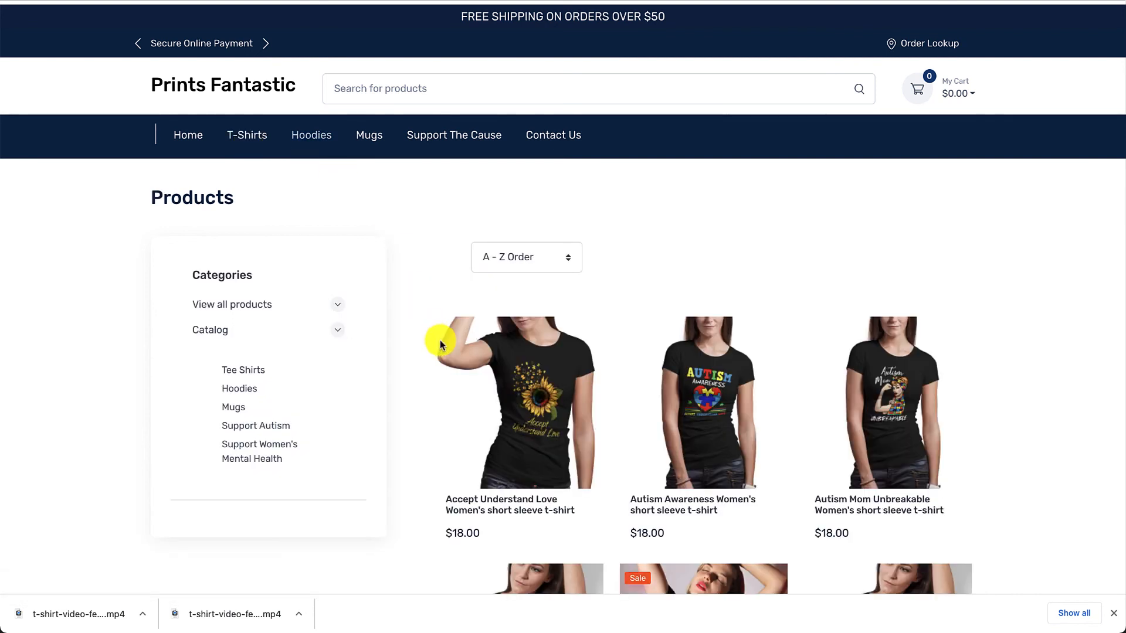
left_click(273, 449)
scroll(688, 344, "down", 2)
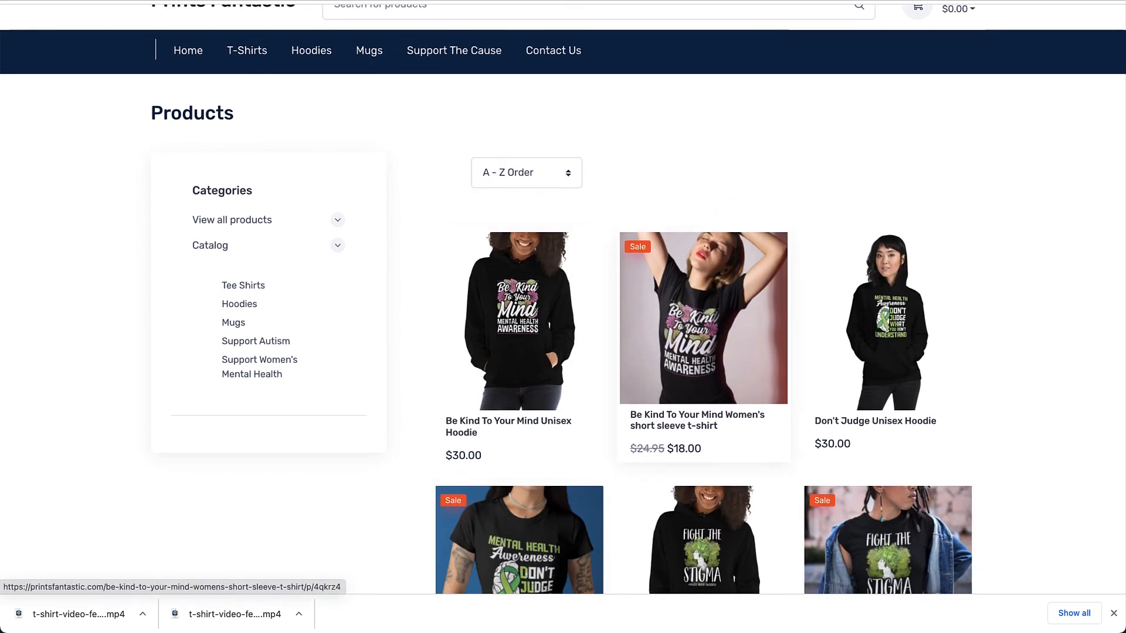
left_click(693, 360)
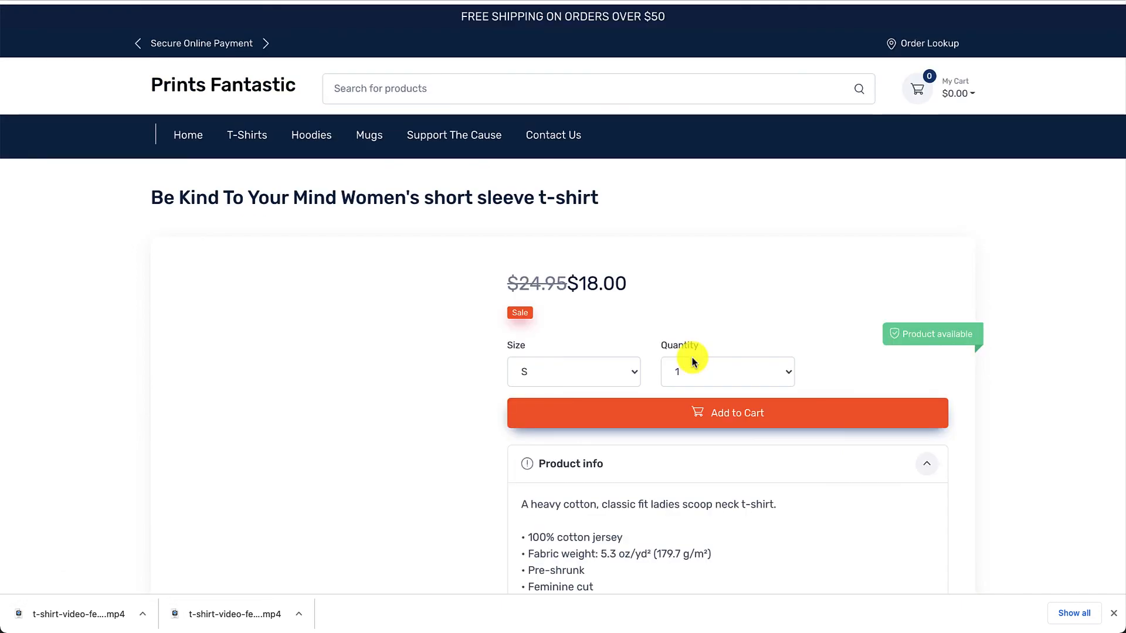
Open the Be Kind To Your Mind t-shirt's square video in the product gallery and play it through
scroll(581, 497, "down", 3)
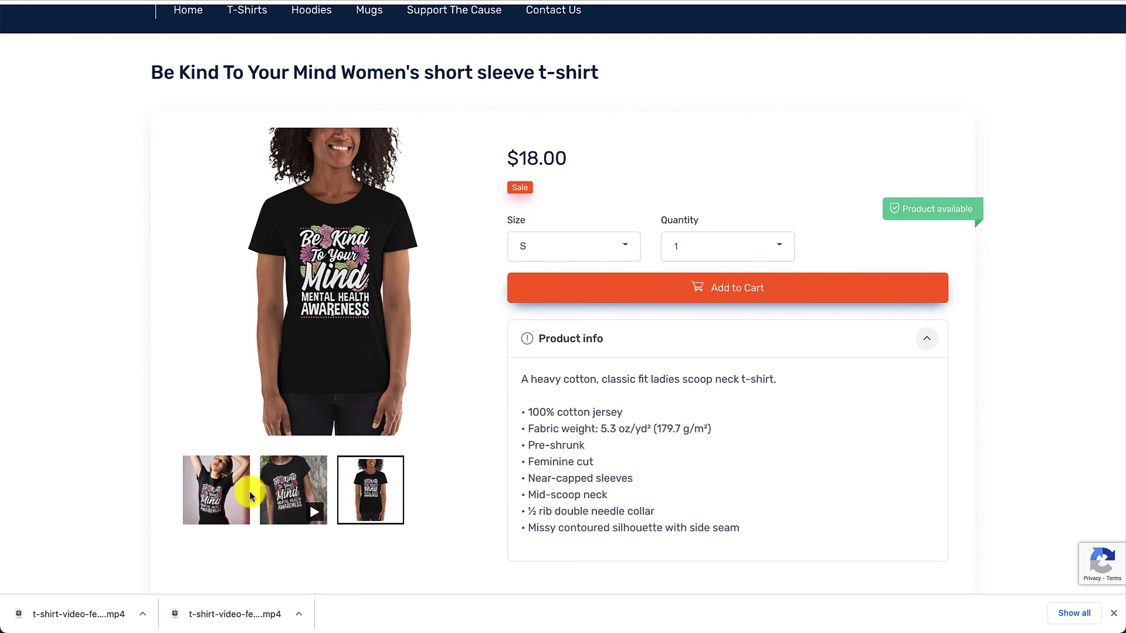
left_click(298, 492)
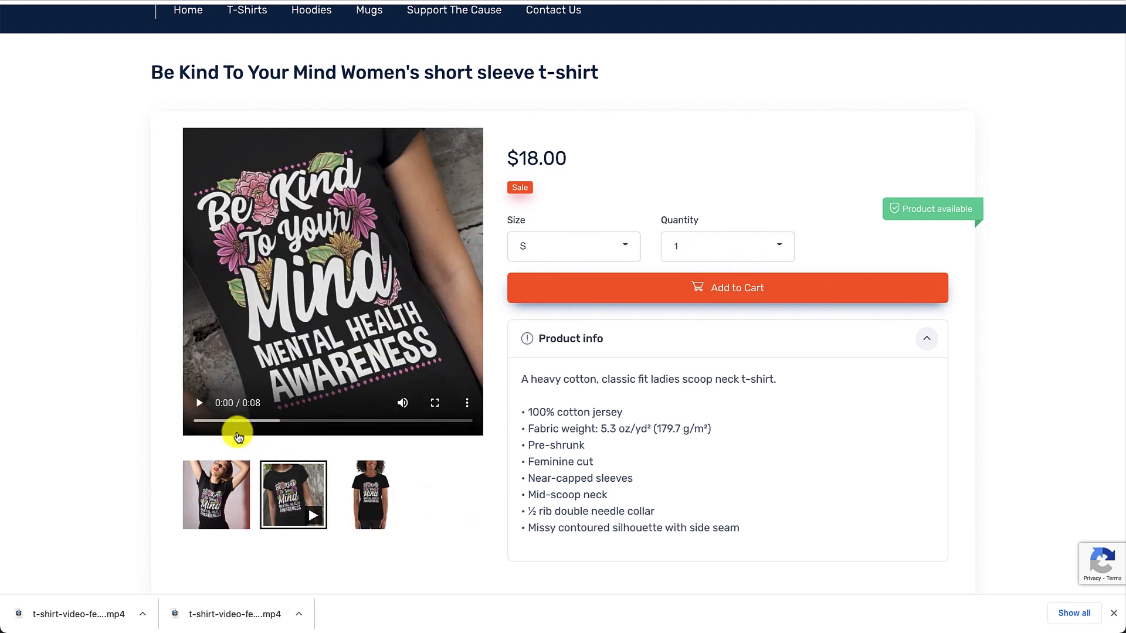
left_click(197, 406)
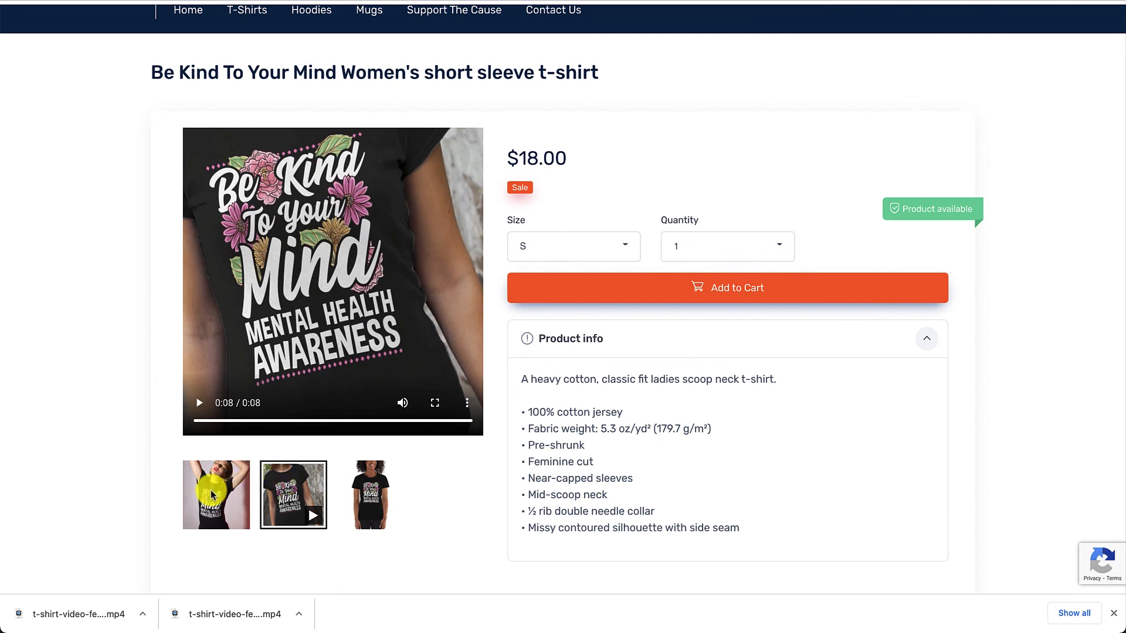
Compare the t-shirt's two still photos in the gallery, finishing on the plain white-background mockup
left_click(358, 488)
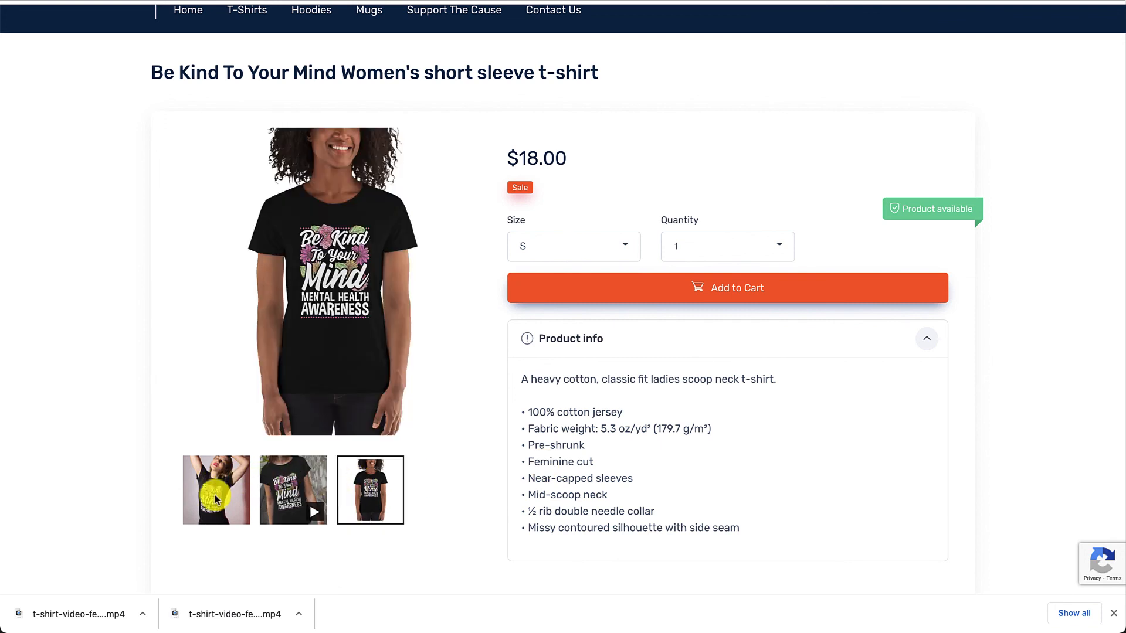
left_click(216, 497)
left_click(367, 500)
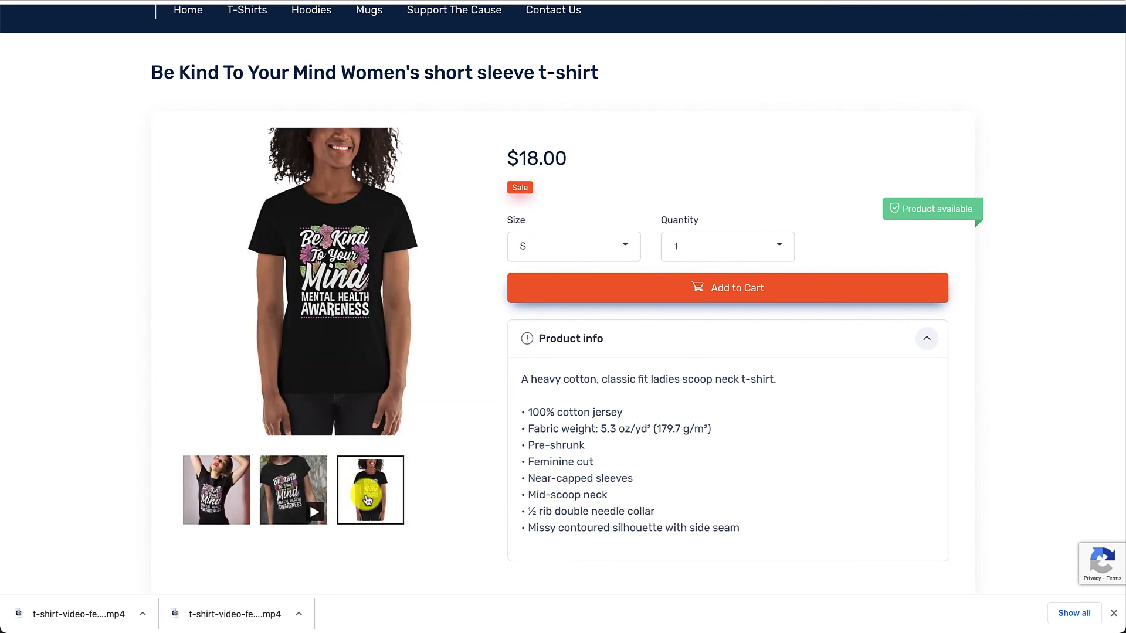